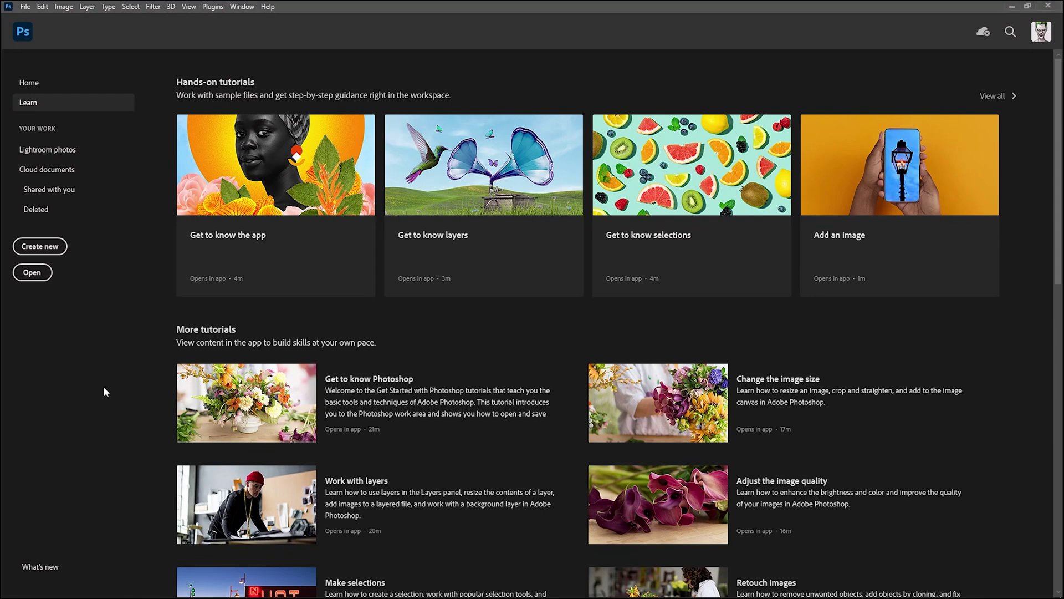
Step: Create a new 1000 x 1000 px document at 72 ppi in CMYK Color with a white background
{"action": "key", "text": "ctrl+n"}
{"action": "left_click", "coordinate": [306, 184]}
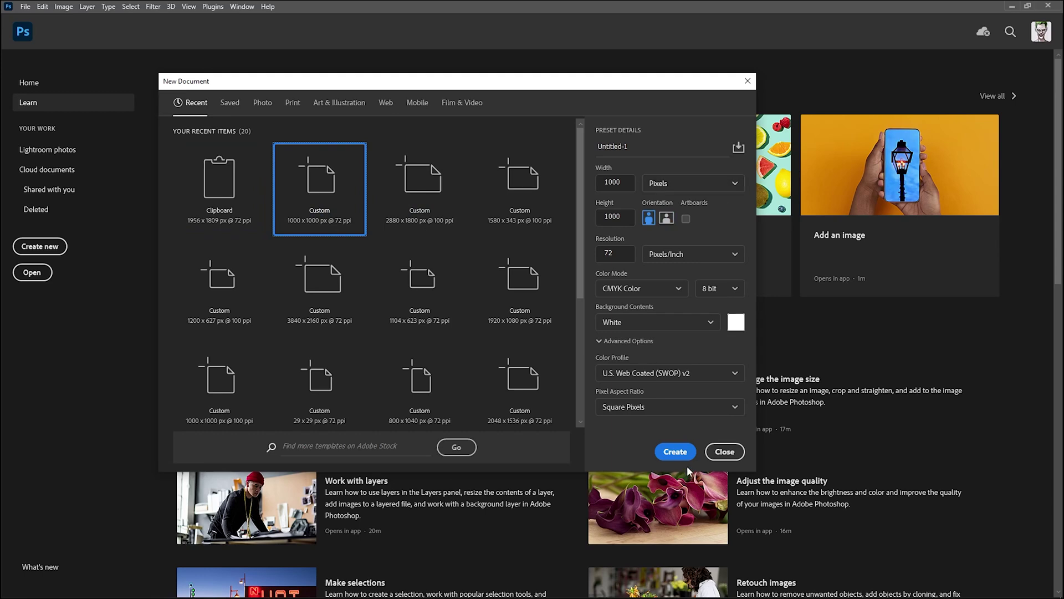
{"action": "left_click", "coordinate": [677, 452]}
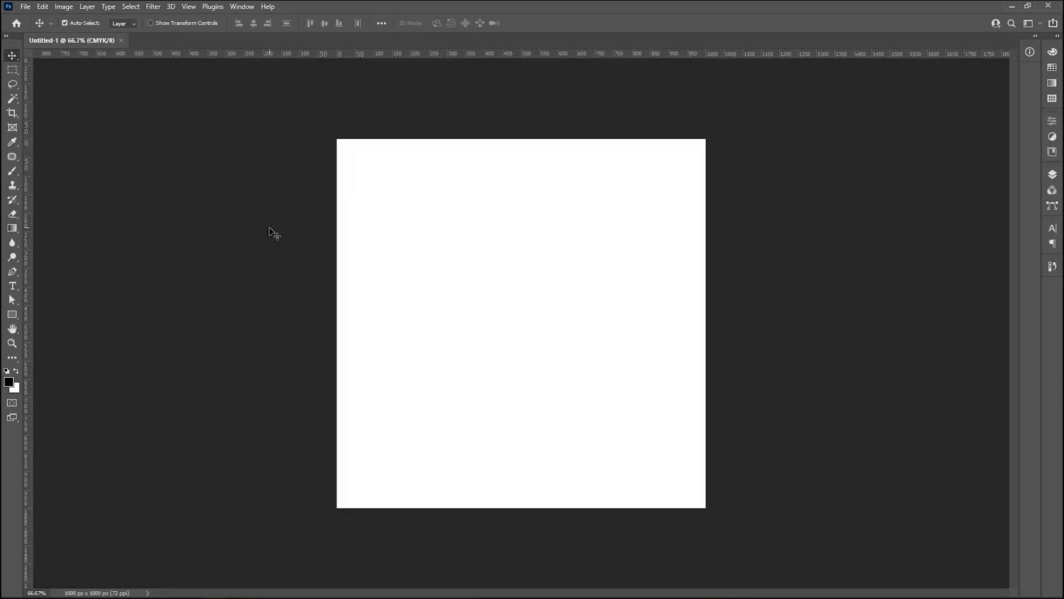
Step: Switch to Illustrator and delete the existing black stripes from the Untitled-1 artboard
{"action": "key", "text": "alt+Tab"}
{"action": "key", "text": "alt+Tab"}
{"action": "key", "text": "alt+Tab"}
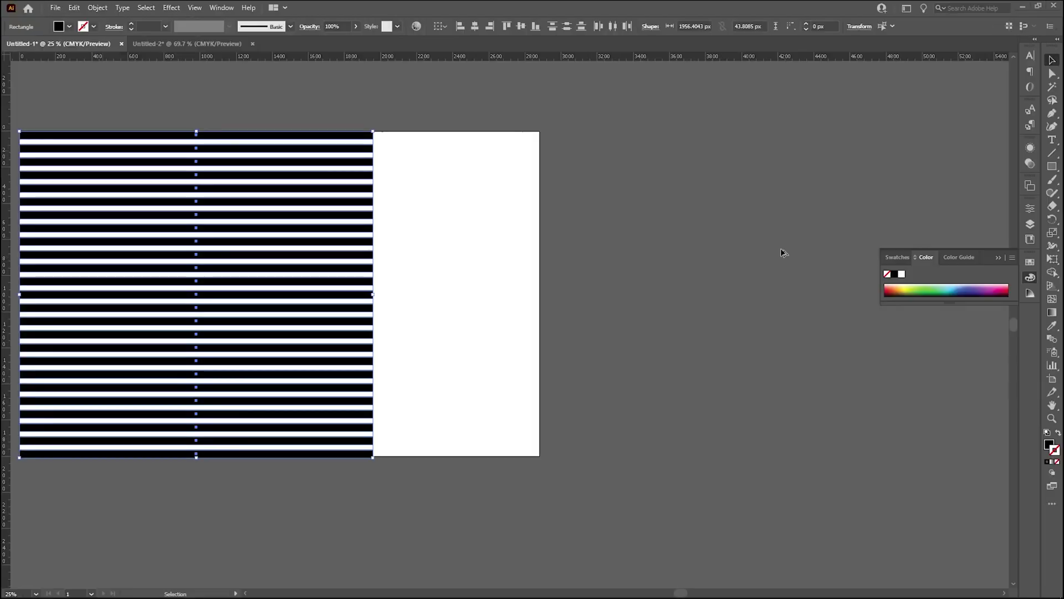
{"action": "key", "text": "a"}
{"action": "scroll", "coordinate": [379, 218], "scroll_direction": "left", "scroll_amount": 2}
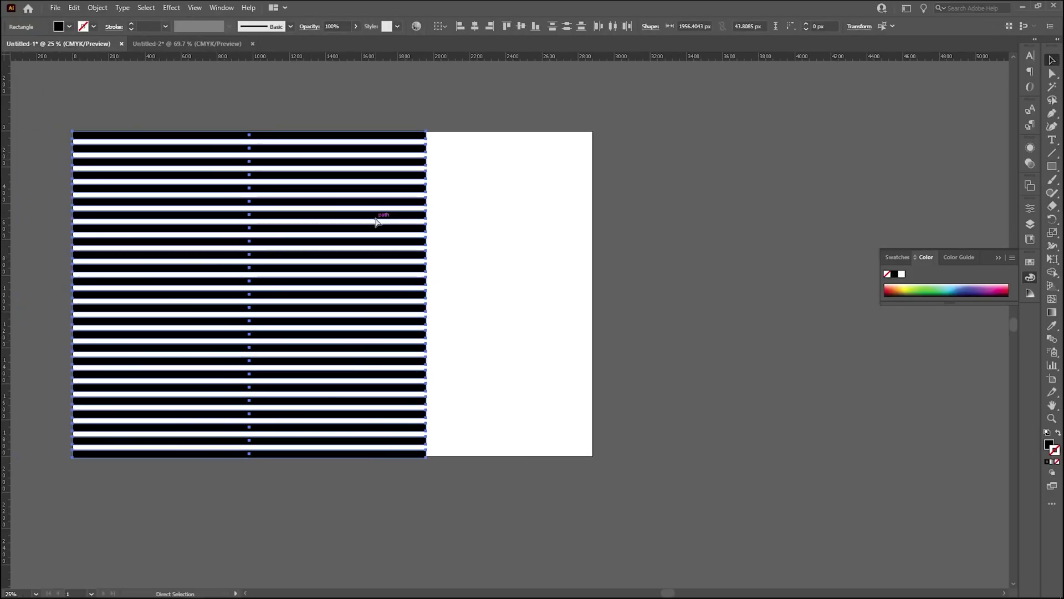
{"action": "key", "text": "v"}
{"action": "scroll", "coordinate": [441, 544], "scroll_direction": "down", "scroll_amount": 1}
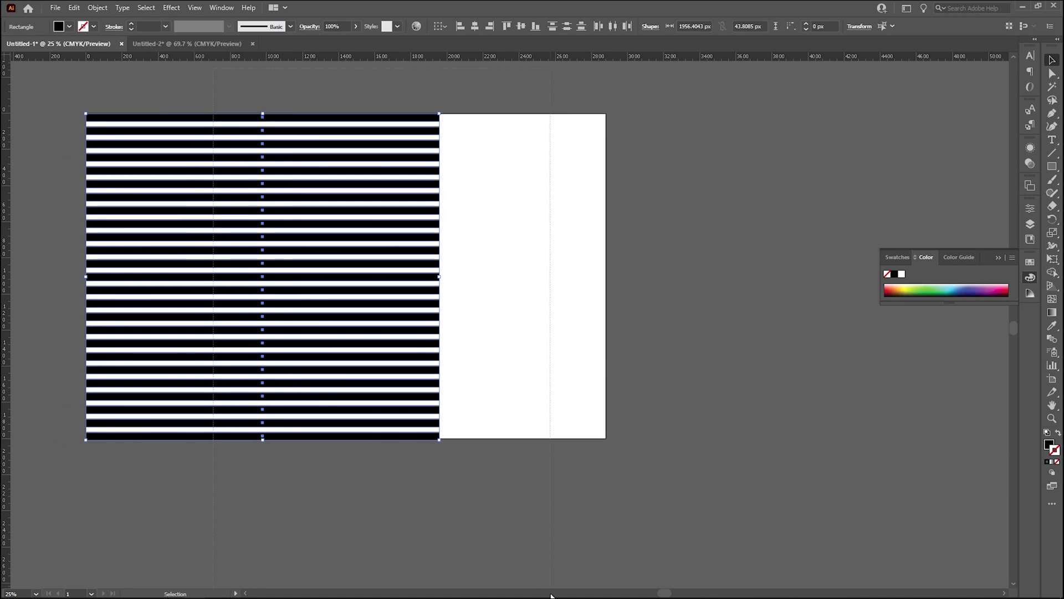
{"action": "key", "text": "Delete"}
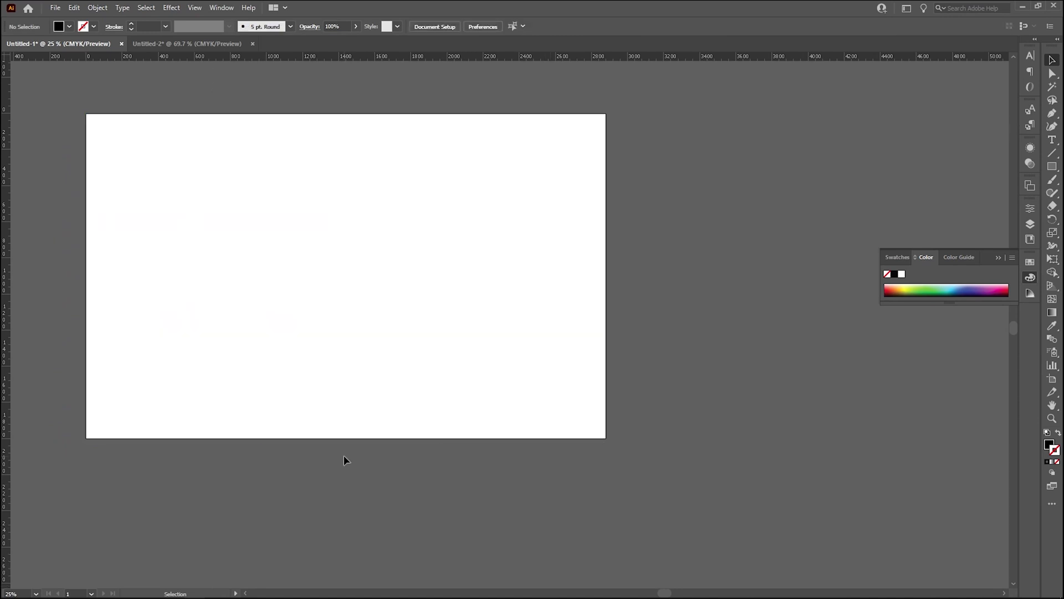
Step: Set the artboard's width to 1800 px to make it square, and leave artboard editing
{"action": "key", "text": "shift+o"}
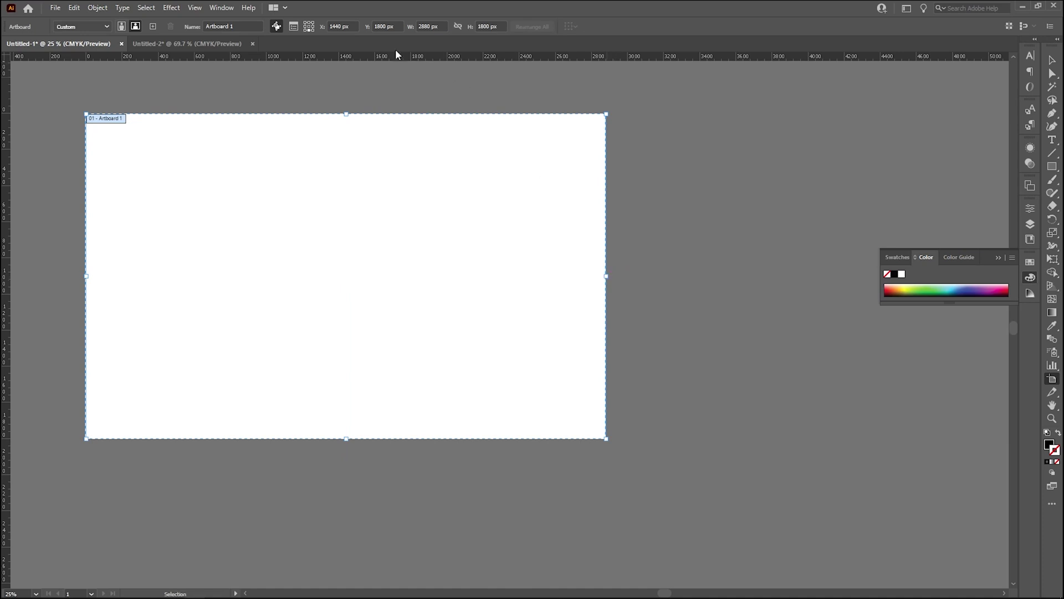
{"action": "left_click", "coordinate": [350, 23]}
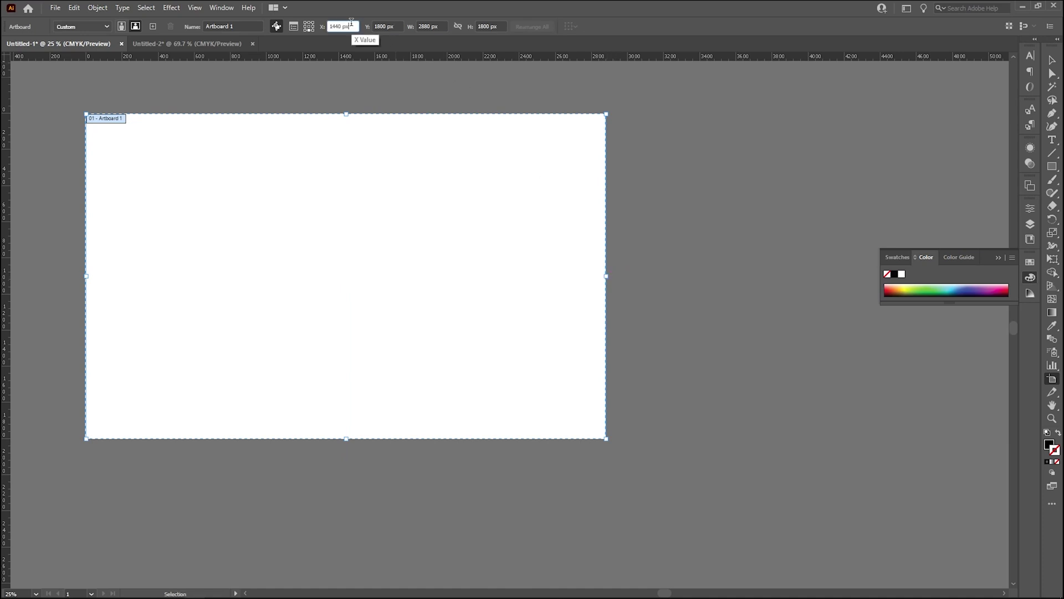
{"action": "left_click", "coordinate": [442, 23]}
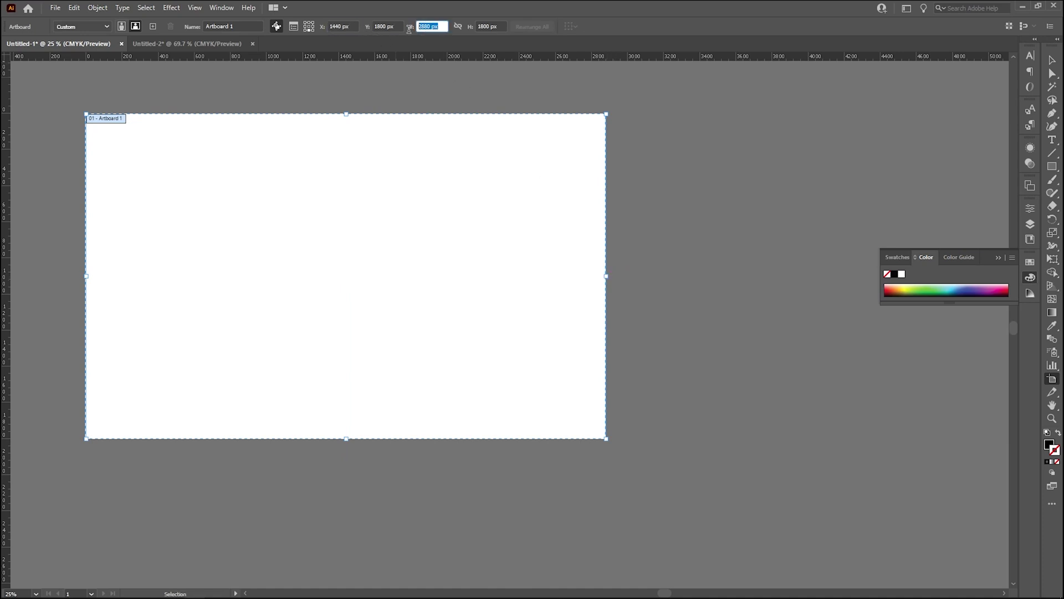
{"action": "type", "text": "1800"}
{"action": "key", "text": "Return"}
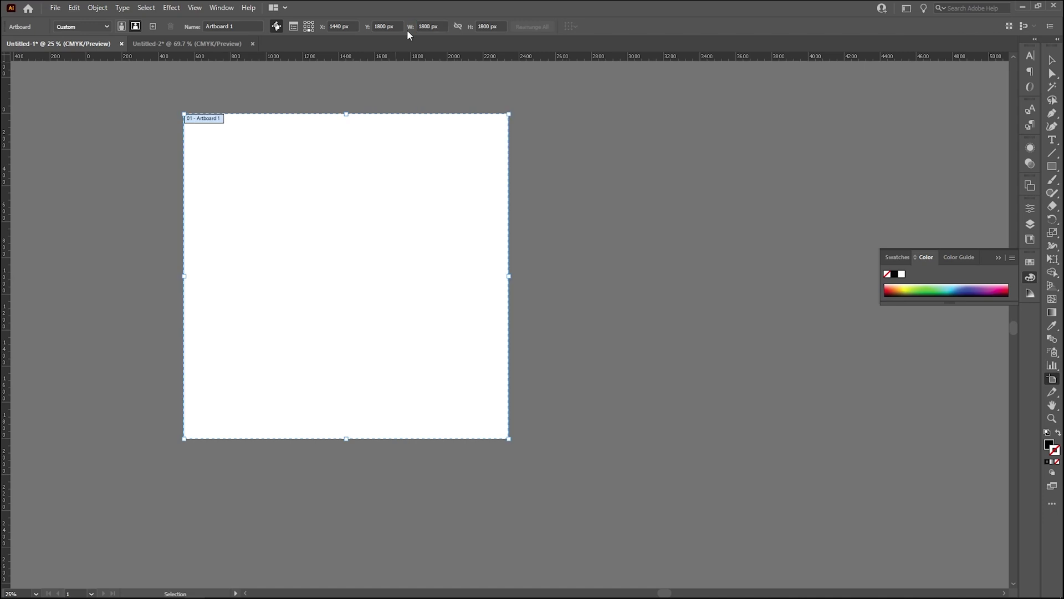
{"action": "left_click", "coordinate": [1052, 59]}
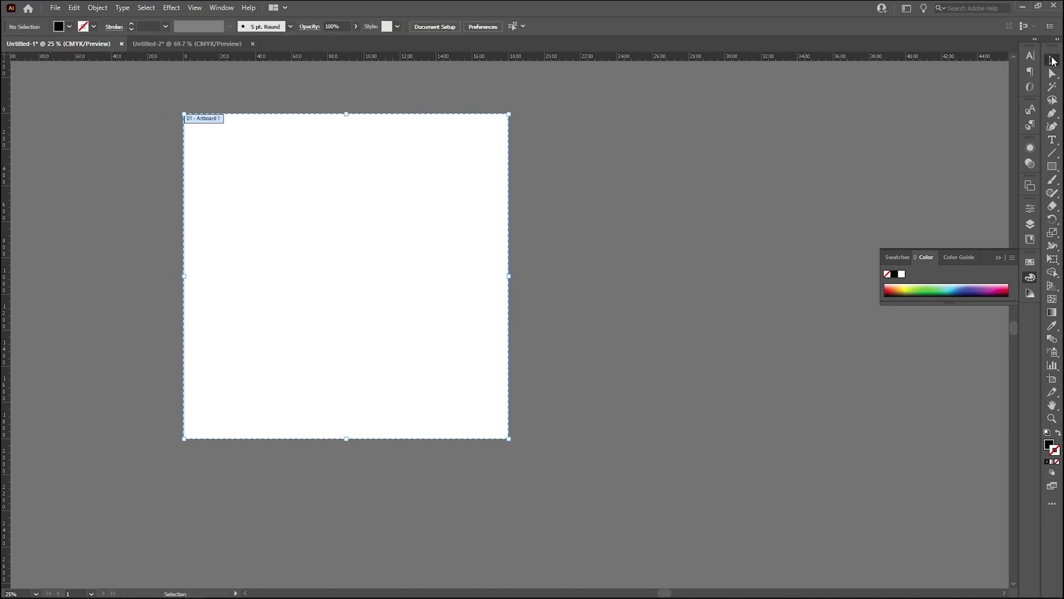
Step: Draw a black horizontal bar about 1824 x 50 px along the artboard's upper edge
{"action": "left_click", "coordinate": [1052, 166]}
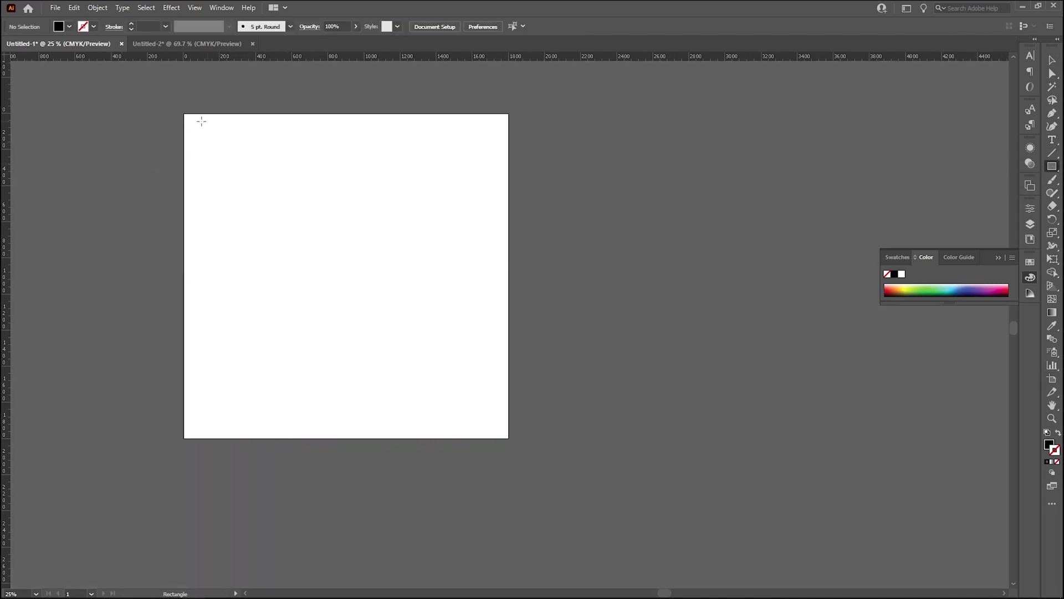
{"action": "left_click_drag", "start_coordinate": [179, 113], "coordinate": [509, 122]}
{"action": "key", "text": "v"}
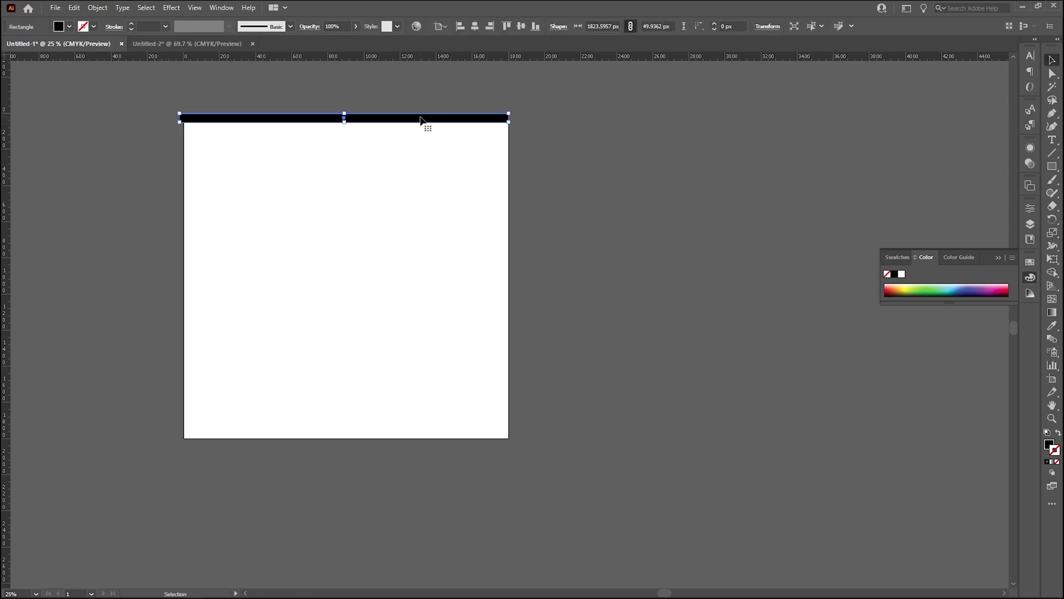
Step: Duplicate the bar just below itself and repeat the copy down the artboard, removing the extra bar beyond its lower edge
{"action": "left_click_drag", "start_coordinate": [423, 126], "coordinate": [420, 134]}
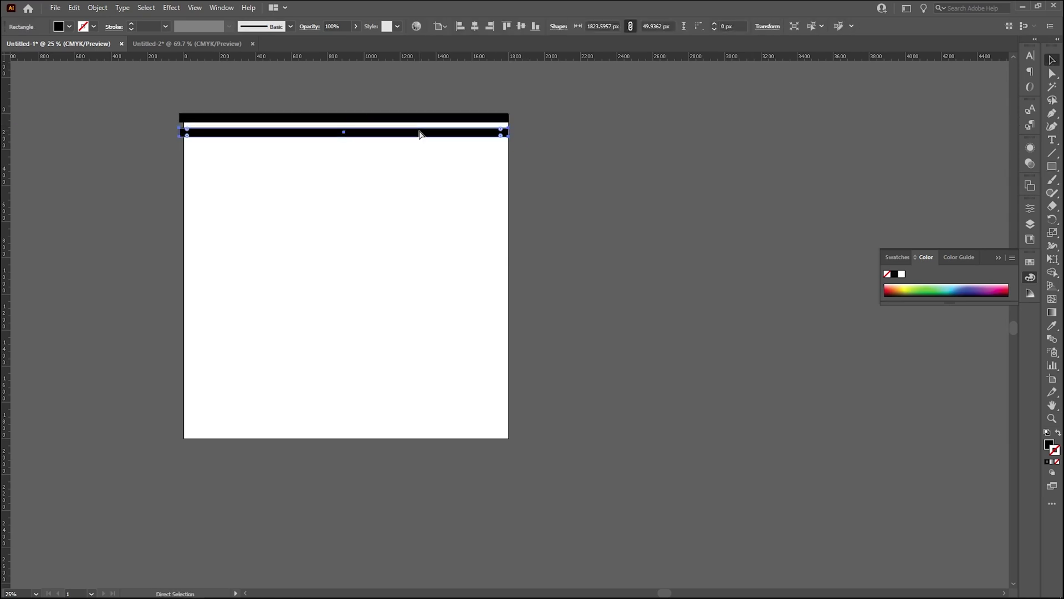
{"action": "key", "text": "ctrl+d"}
{"action": "key", "text": "ctrl+d"}
{"action": "key", "text": "ctrl+d"}
{"action": "key", "text": "ctrl+d"}
{"action": "key", "text": "ctrl+d"}
{"action": "key", "text": "ctrl+d"}
{"action": "key", "text": "ctrl+d"}
{"action": "key", "text": "ctrl+d"}
{"action": "key", "text": "ctrl+d"}
{"action": "key", "text": "ctrl+d"}
{"action": "key", "text": "ctrl+d"}
{"action": "key", "text": "ctrl+d"}
{"action": "key", "text": "ctrl+d"}
{"action": "key", "text": "ctrl+d"}
{"action": "key", "text": "ctrl+d"}
{"action": "key", "text": "ctrl+d"}
{"action": "key", "text": "ctrl+d"}
{"action": "key", "text": "ctrl+d"}
{"action": "key", "text": "ctrl+d"}
{"action": "key", "text": "ctrl+d"}
{"action": "key", "text": "ctrl+d"}
{"action": "key", "text": "ctrl+d"}
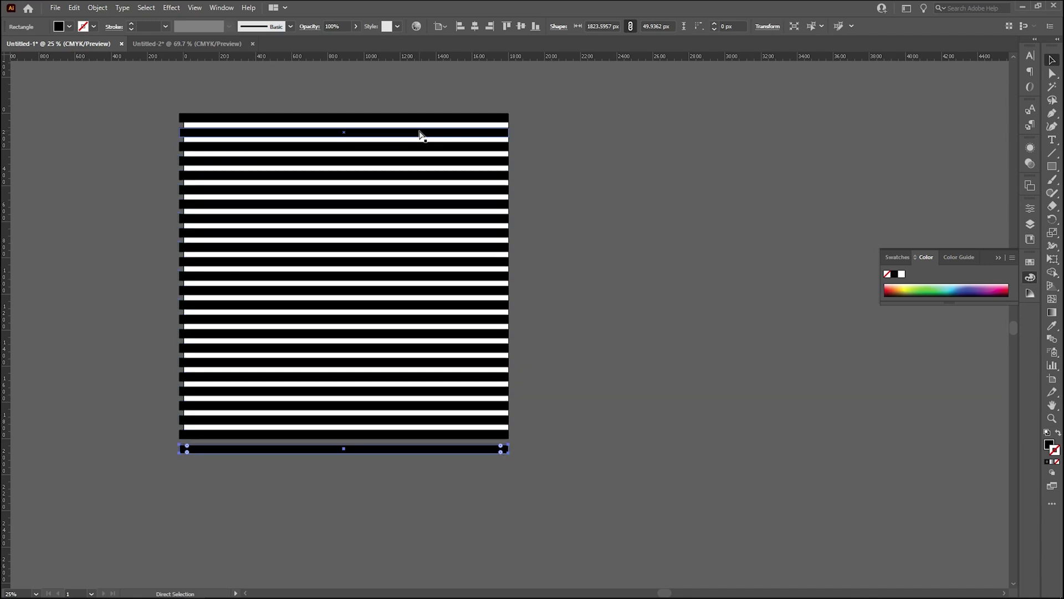
{"action": "key", "text": "ctrl+z"}
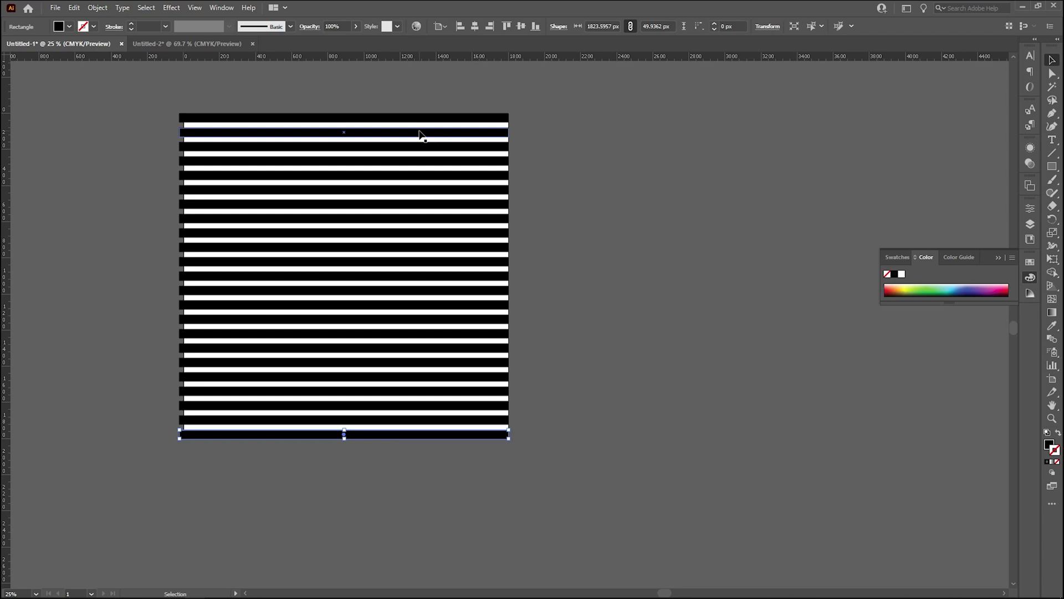
Step: Copy all the stripes and switch back to the Photoshop document
{"action": "left_click", "coordinate": [720, 165]}
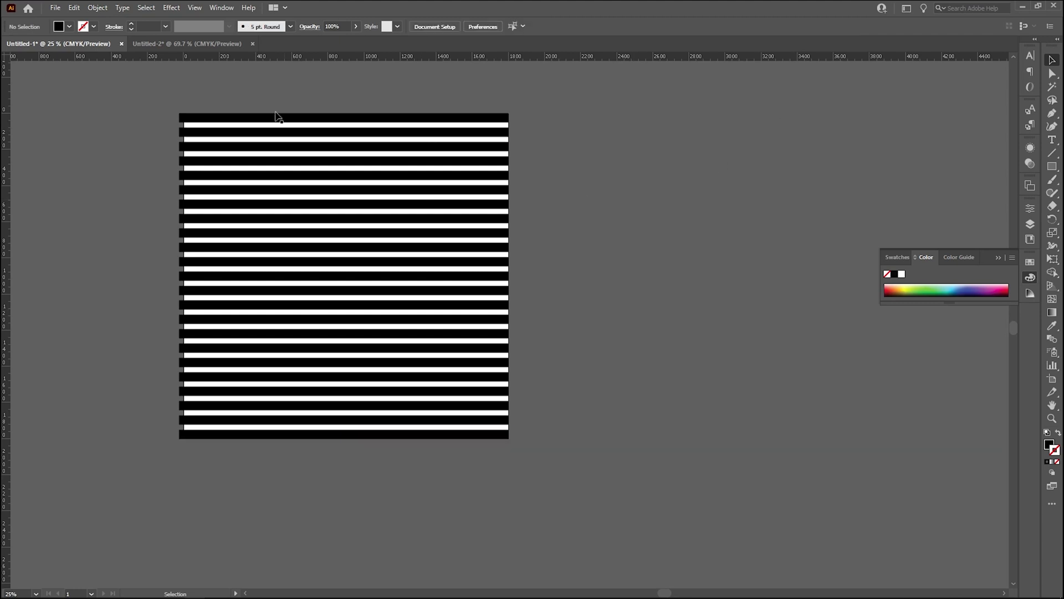
{"action": "key", "text": "ctrl+a"}
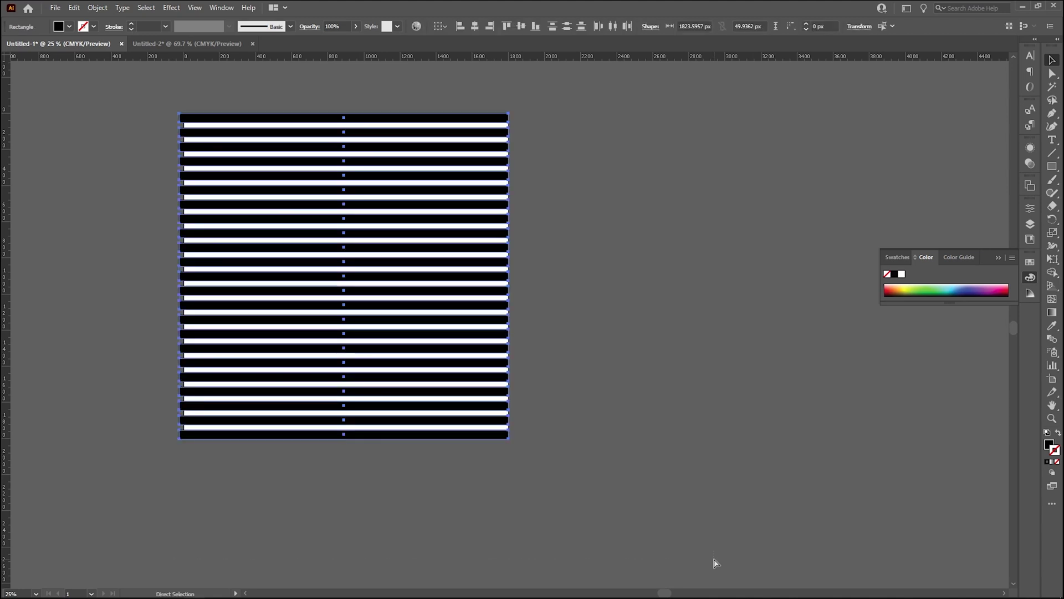
{"action": "key", "text": "ctrl+c"}
{"action": "key", "text": "alt+Tab"}
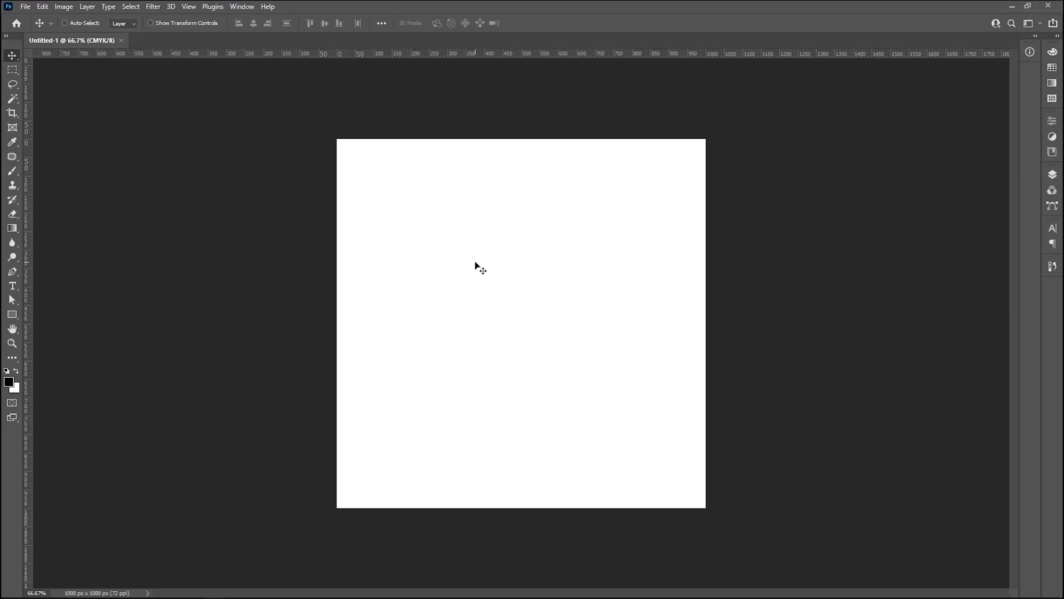
Step: Paste the stripes as a vector smart object and enlarge them slightly to cover the canvas
{"action": "key", "text": "ctrl+v"}
{"action": "left_click", "coordinate": [575, 174]}
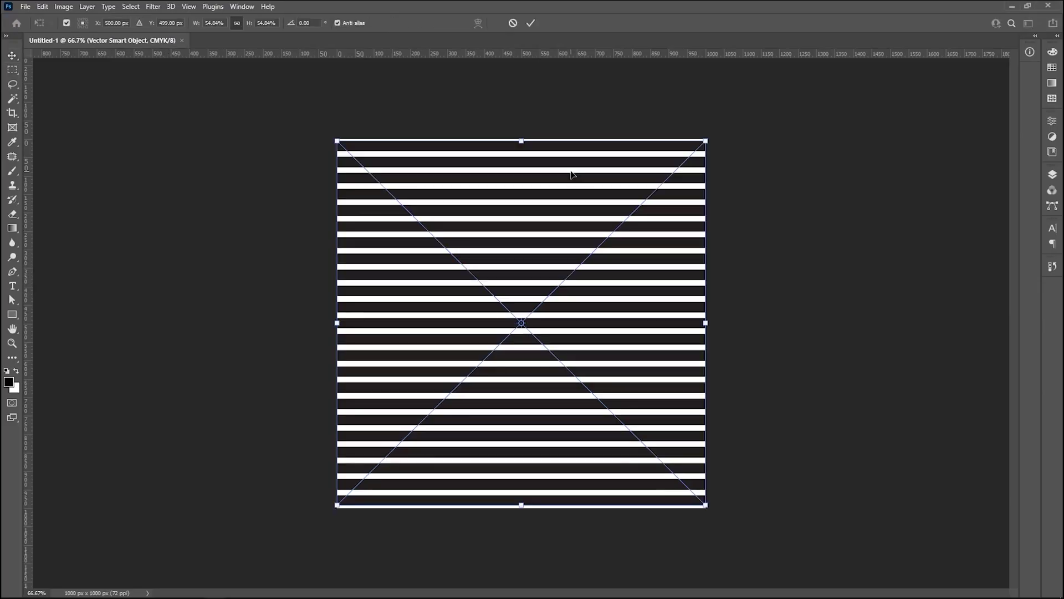
{"action": "left_click_drag", "start_coordinate": [708, 142], "coordinate": [710, 140]}
{"action": "key", "text": "Return"}
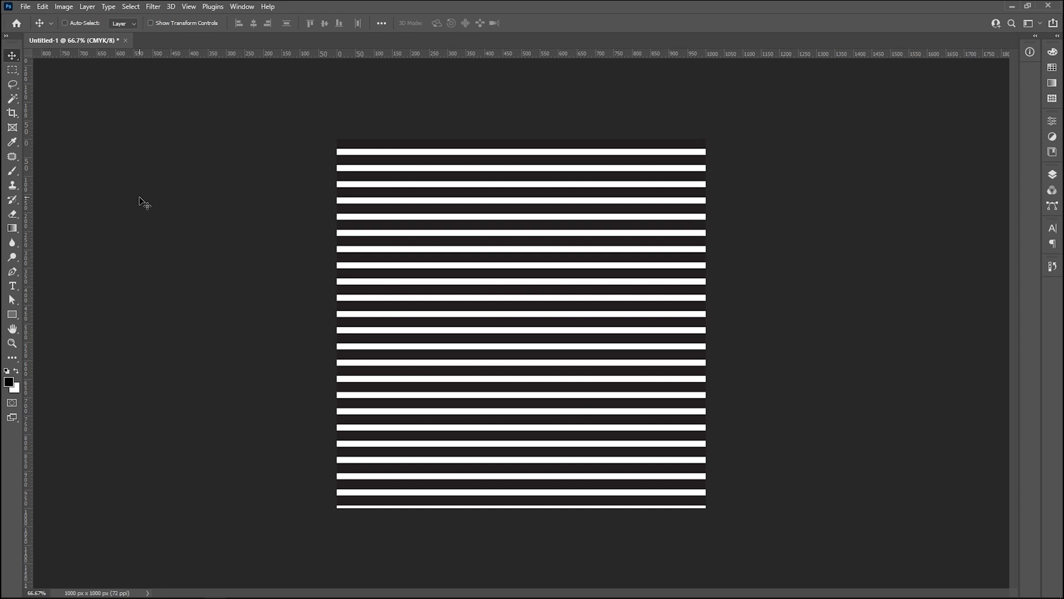
Step: Create a second 1000 x 1000 px document at 72 ppi from the recent custom preset
{"action": "key", "text": "ctrl+n"}
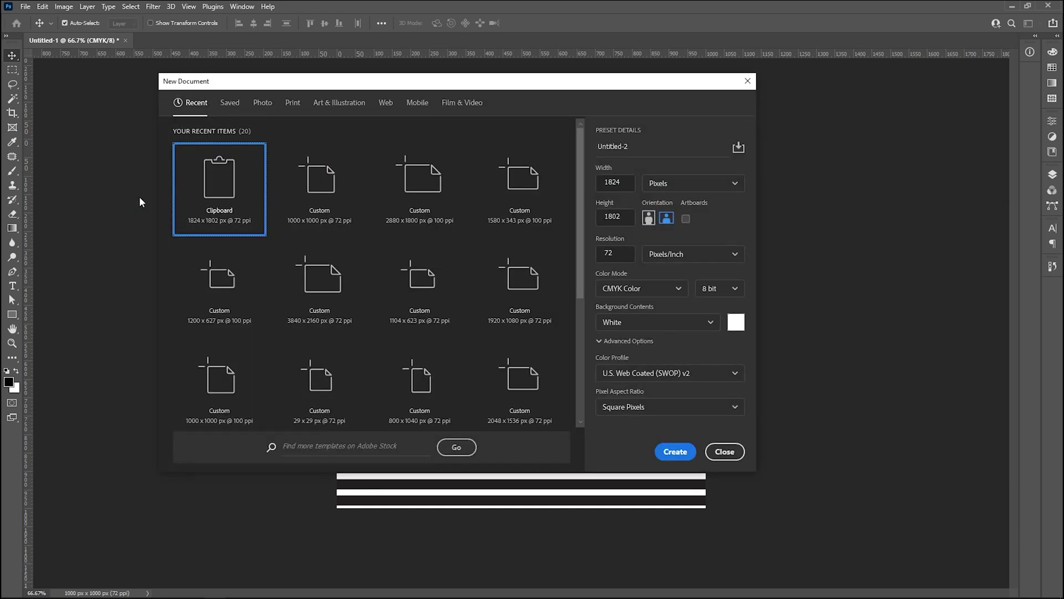
{"action": "left_click", "coordinate": [291, 210]}
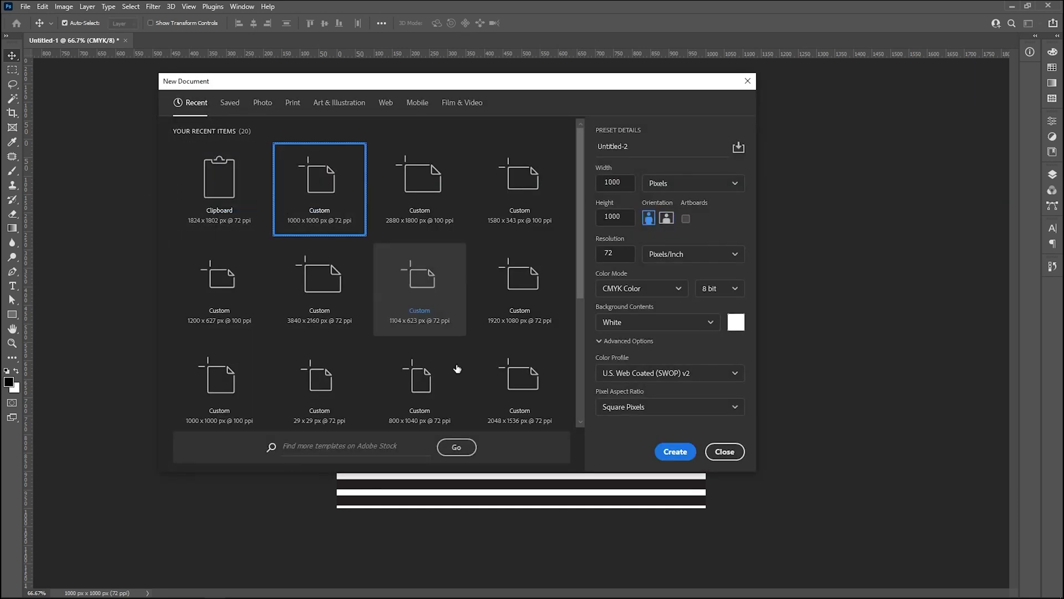
{"action": "left_click", "coordinate": [685, 456]}
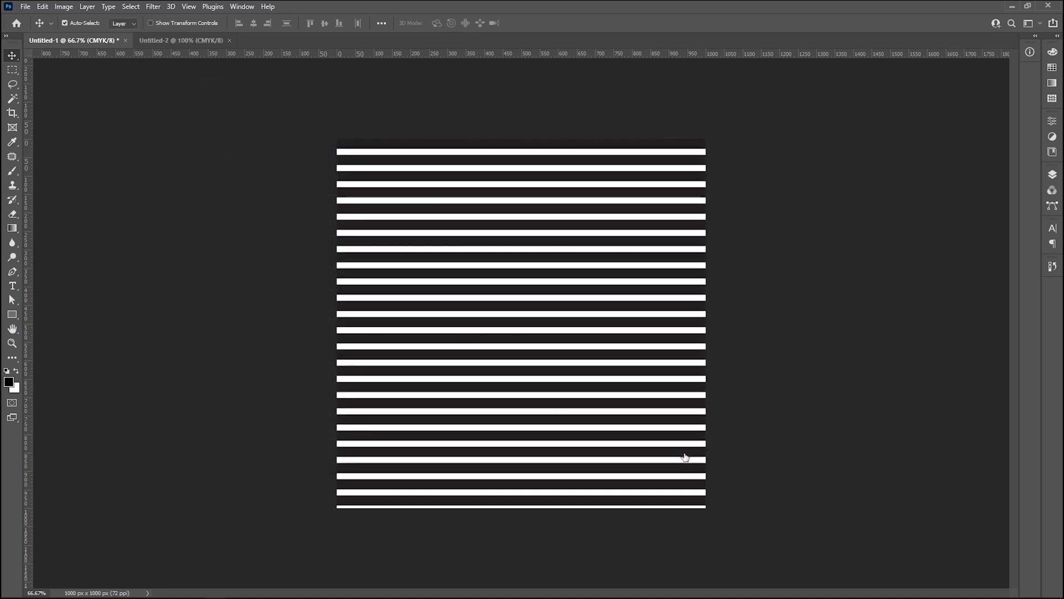
Step: Add the text "4" near the middle of the canvas in Helvetica Now Text Black at 129.6 pt
{"action": "key", "text": "t"}
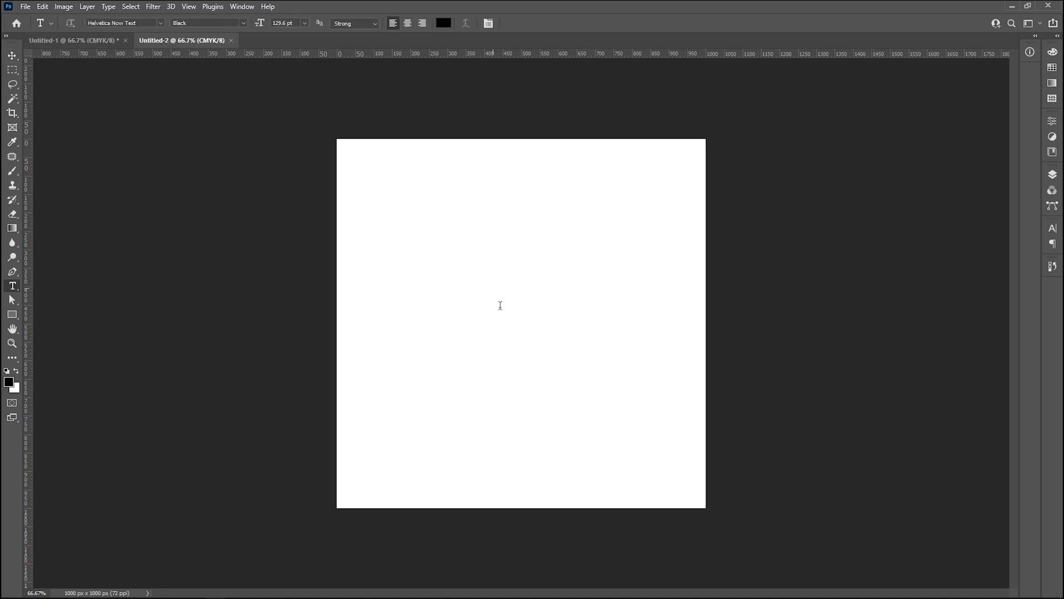
{"action": "left_click", "coordinate": [494, 290]}
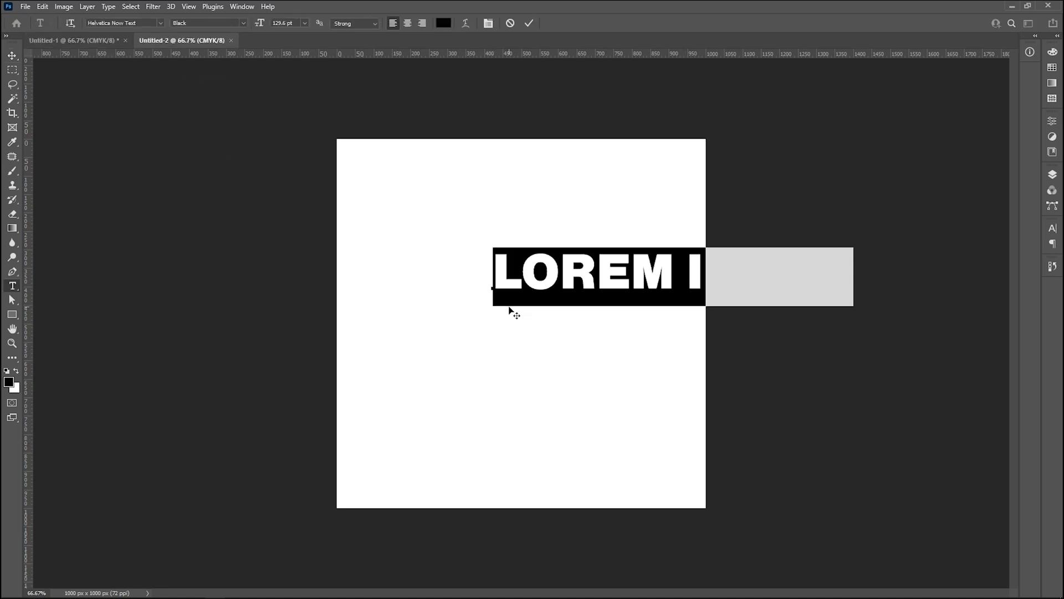
{"action": "type", "text": "4"}
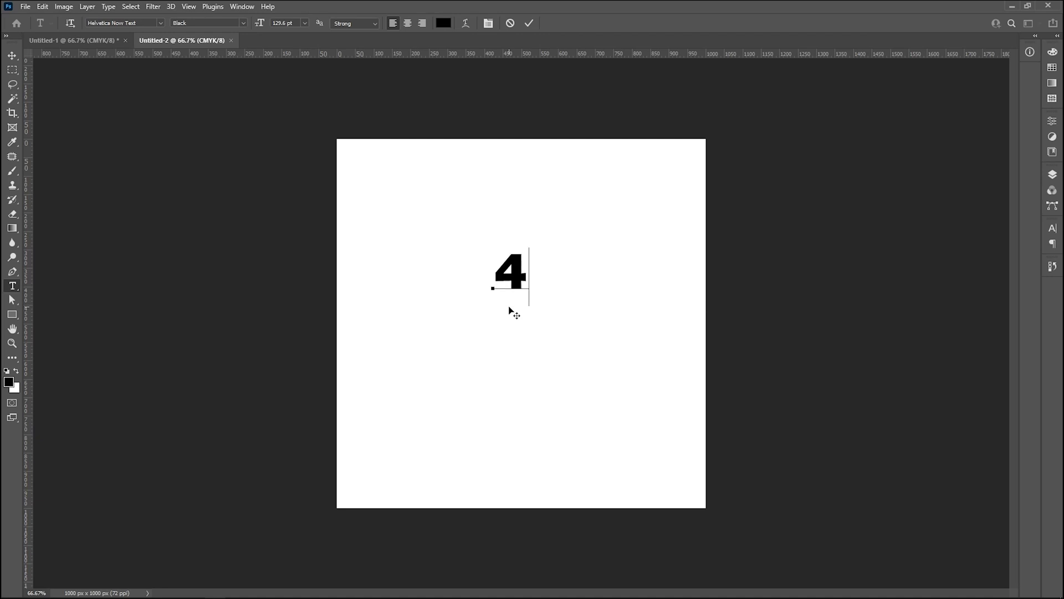
{"action": "left_click", "coordinate": [12, 55]}
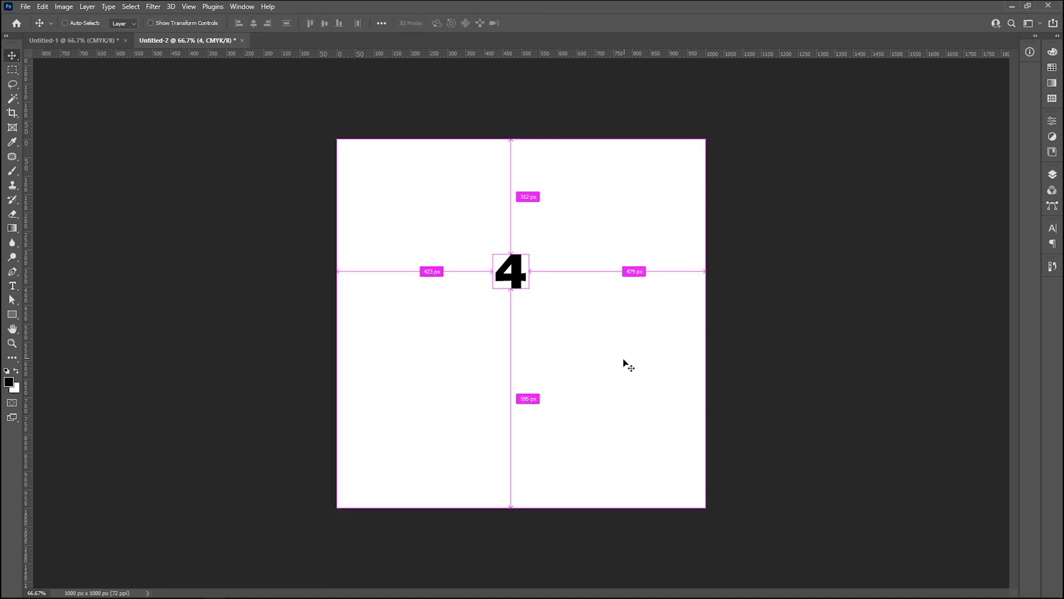
Step: Scale the 4 up to roughly two thirds of the canvas height and move it towards the centre
{"action": "key", "text": "ctrl+t"}
{"action": "left_click_drag", "start_coordinate": [531, 308], "coordinate": [667, 479]}
{"action": "left_click_drag", "start_coordinate": [589, 304], "coordinate": [580, 386]}
{"action": "key", "text": "Return"}
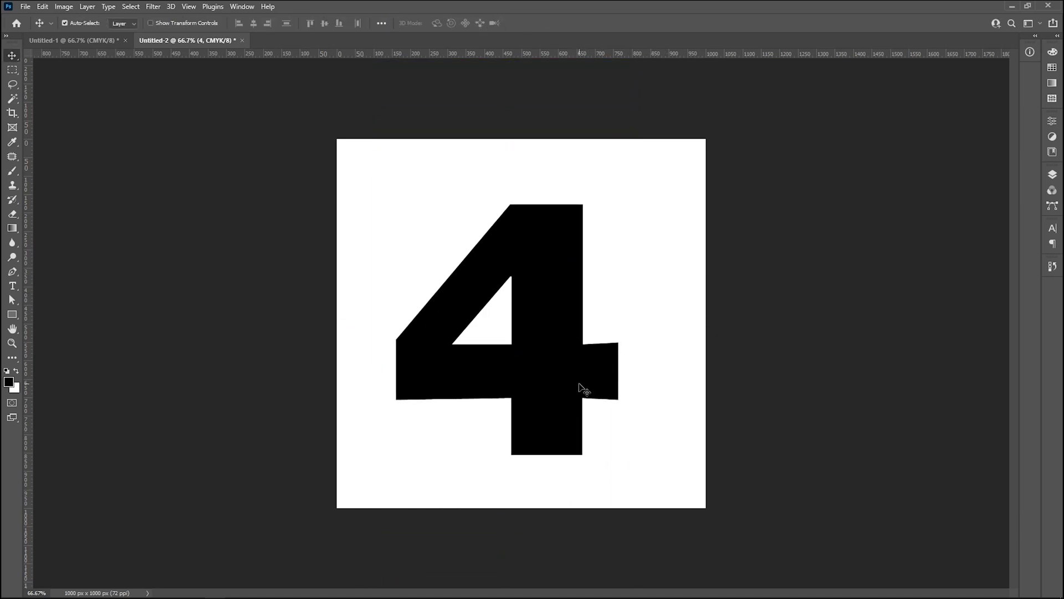
Step: Rotate the 4 slightly clockwise with Free Transform
{"action": "key", "text": "ctrl+t"}
{"action": "left_click_drag", "start_coordinate": [663, 173], "coordinate": [707, 211]}
{"action": "key", "text": "Return"}
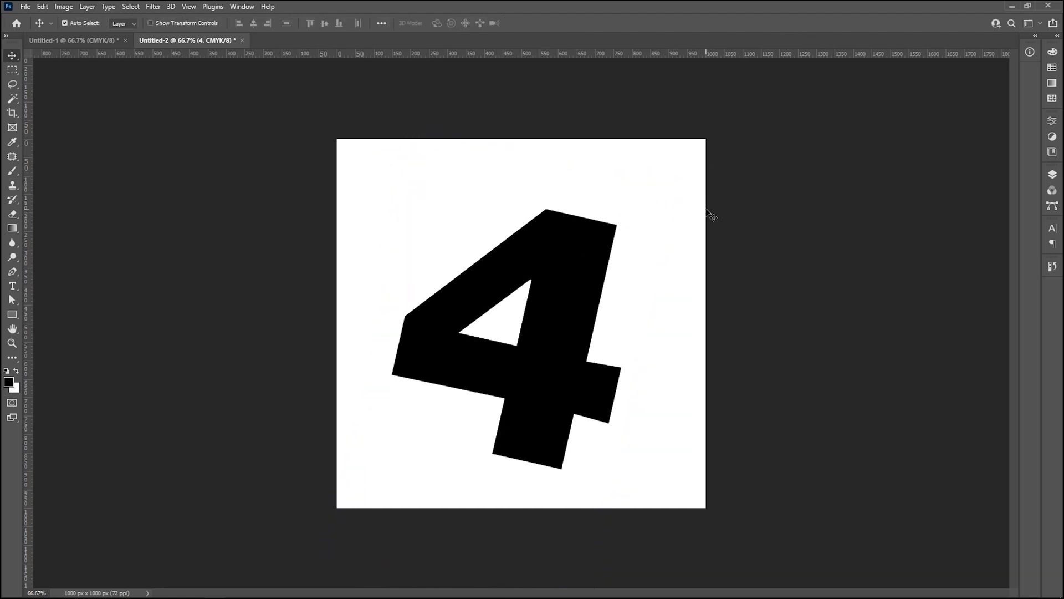
Step: Enlarge the tilted 4 to nearly fill the canvas and nudge it slightly up and to the right
{"action": "key", "text": "ctrl+t"}
{"action": "left_click_drag", "start_coordinate": [685, 133], "coordinate": [732, 105]}
{"action": "key", "text": "Return"}
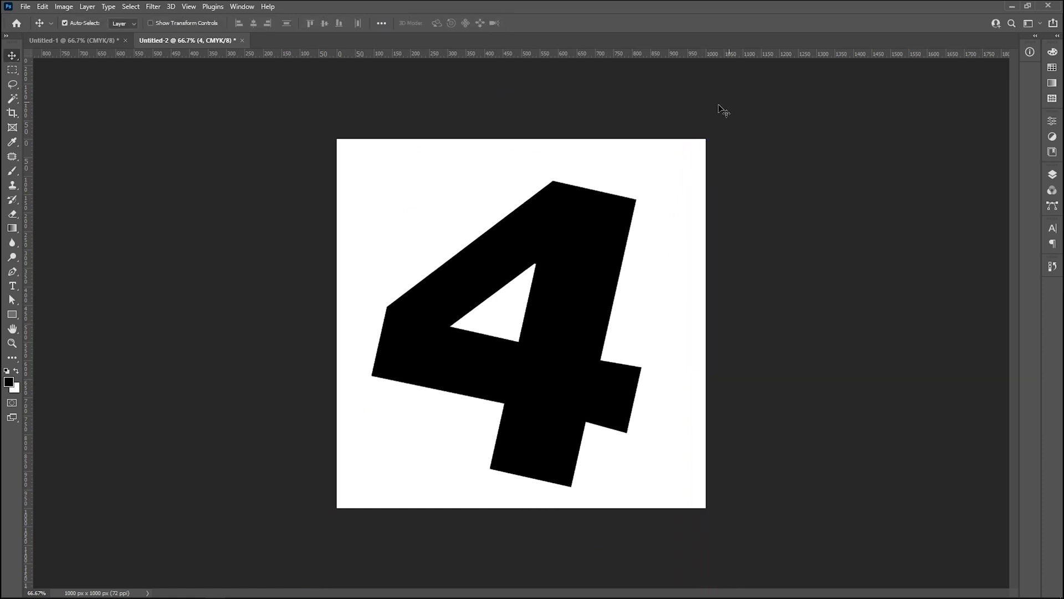
{"action": "left_click_drag", "start_coordinate": [529, 364], "coordinate": [541, 358]}
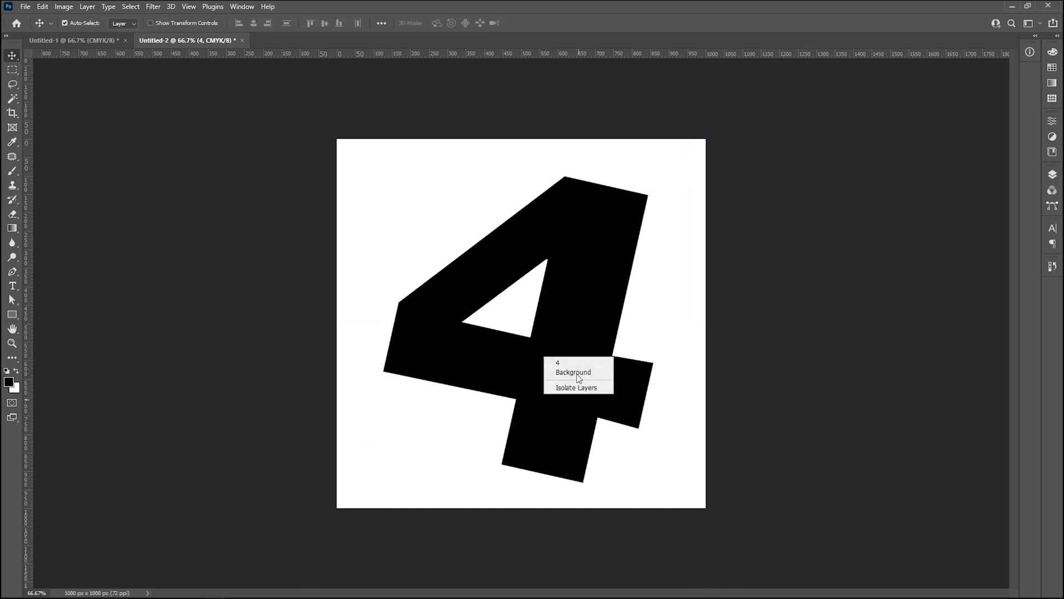
Step: Convert the 4 text layer to a smart object
{"action": "left_click", "coordinate": [1056, 177]}
{"action": "right_click", "coordinate": [980, 126]}
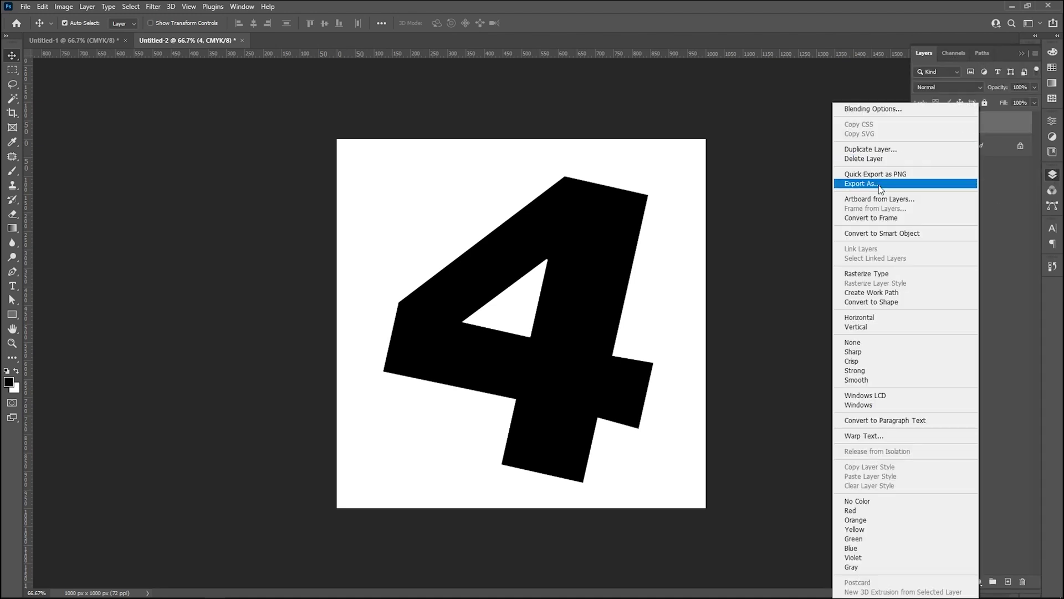
{"action": "left_click", "coordinate": [882, 233]}
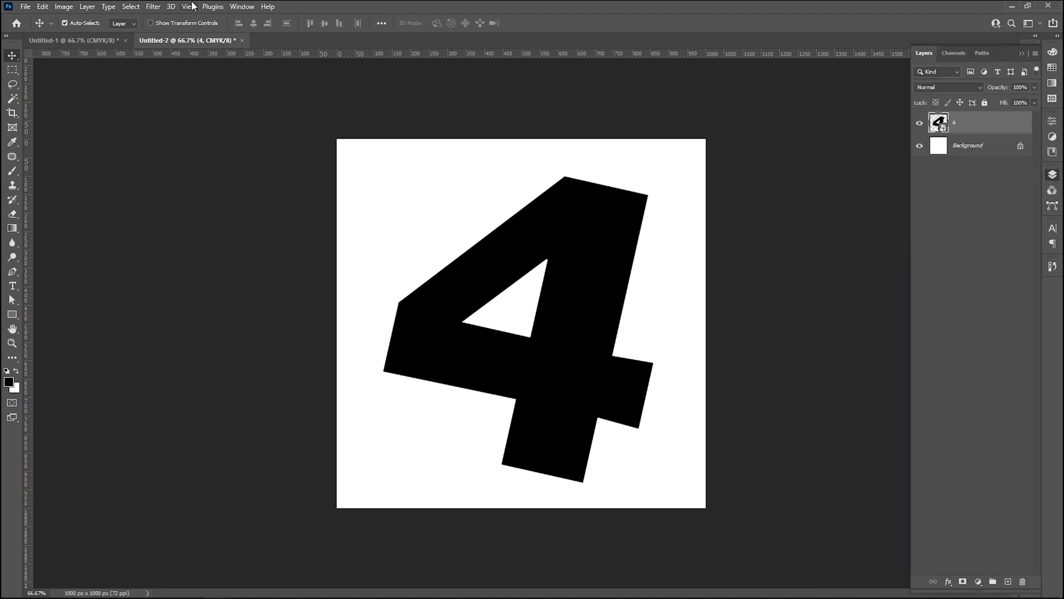
Step: Apply a Gaussian Blur with a 16.6-pixel radius to the smart object of the number 4
{"action": "left_click", "coordinate": [153, 6]}
{"action": "mouse_move", "coordinate": [174, 153]}
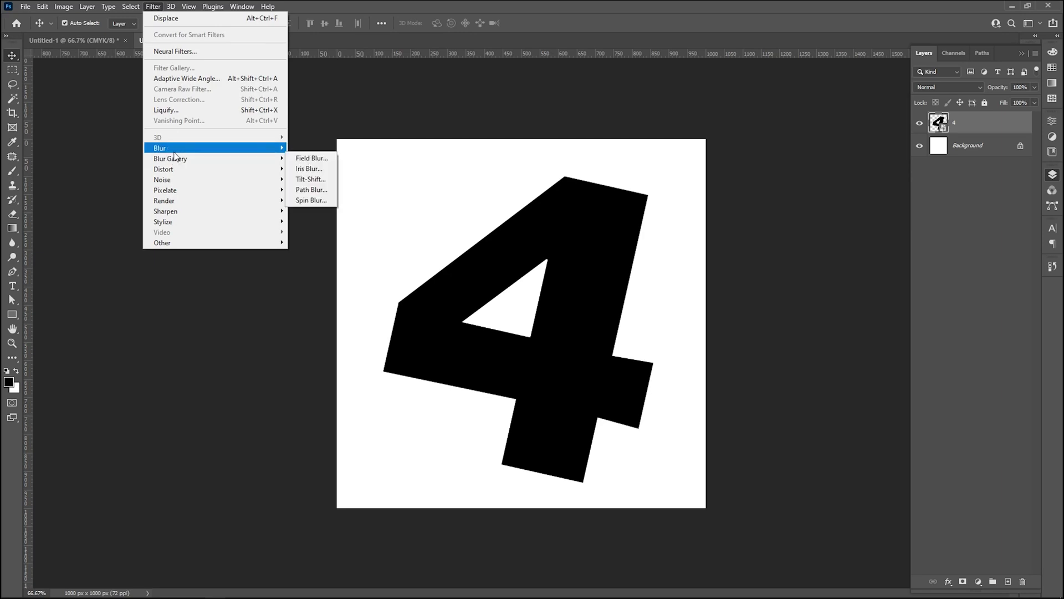
{"action": "left_click", "coordinate": [324, 196]}
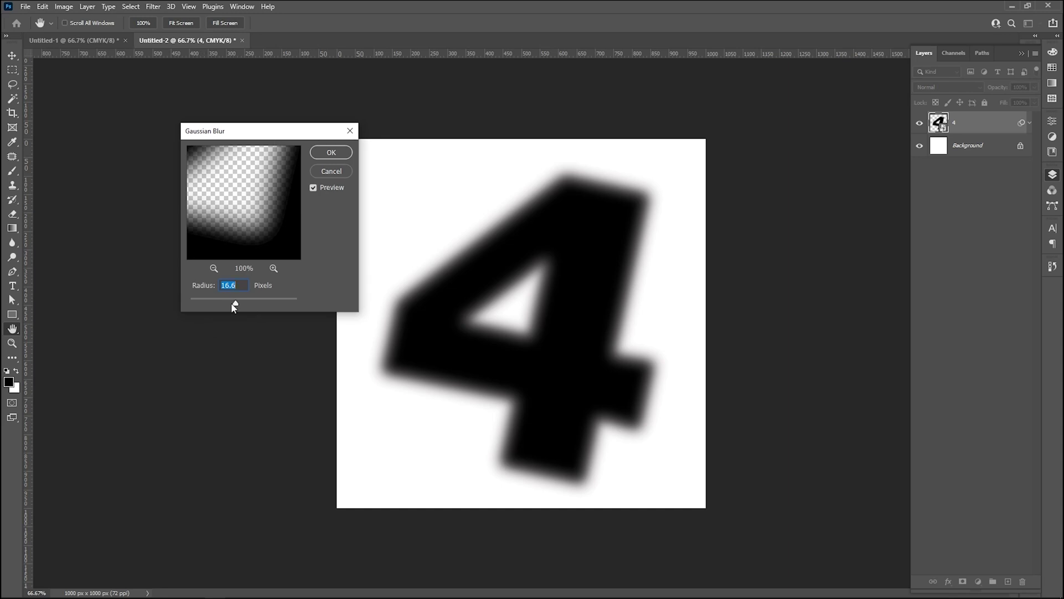
{"action": "left_click", "coordinate": [241, 282]}
{"action": "key", "text": "Return"}
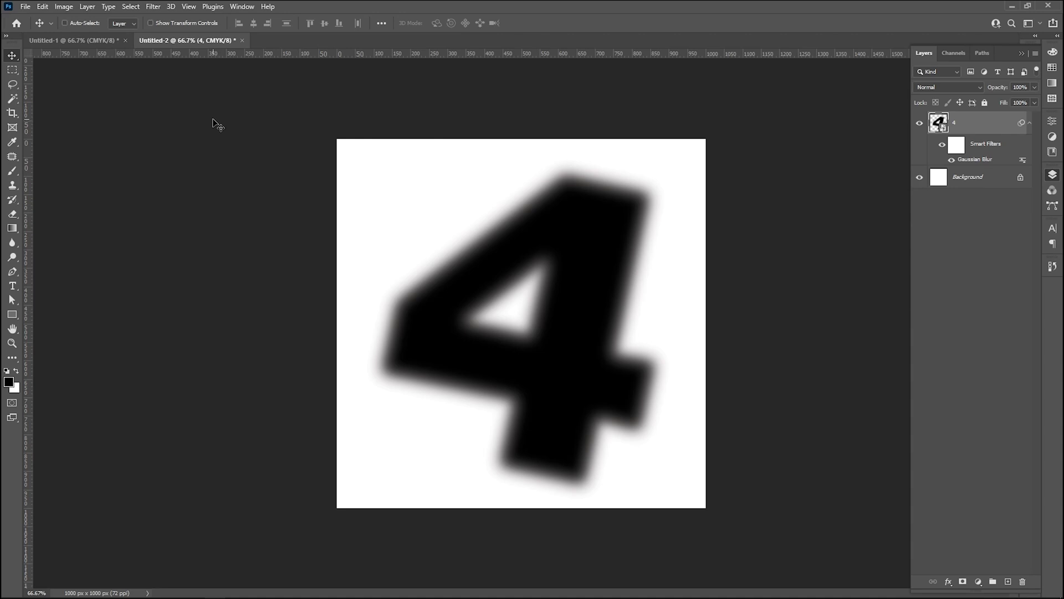
Step: Save the blurred number document as 4.psd in the Displace tutorial folder, with Maximize Compatibility on
{"action": "key", "text": "ctrl+f"}
{"action": "left_click", "coordinate": [467, 371]}
{"action": "key", "text": "Home"}
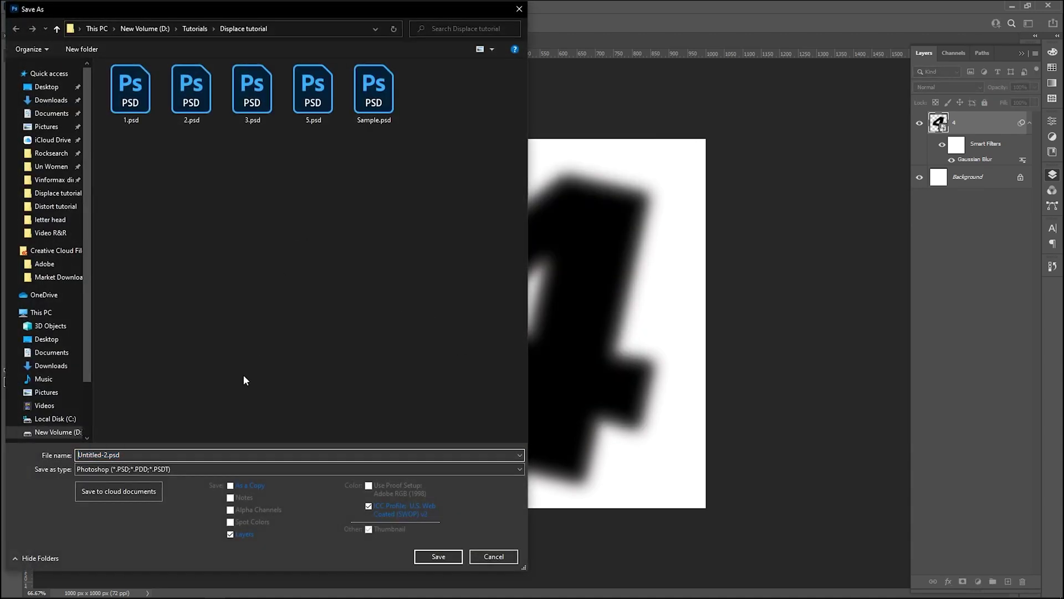
{"action": "key", "text": "shift+Right"}
{"action": "key", "text": "shift+Right"}
{"action": "key", "text": "shift+Right"}
{"action": "key", "text": "shift+Right"}
{"action": "key", "text": "shift+Right"}
{"action": "key", "text": "shift+Right"}
{"action": "key", "text": "shift+Right"}
{"action": "key", "text": "shift+Right"}
{"action": "key", "text": "shift+Right"}
{"action": "key", "text": "shift+Right"}
{"action": "type", "text": "4"}
{"action": "key", "text": "Return"}
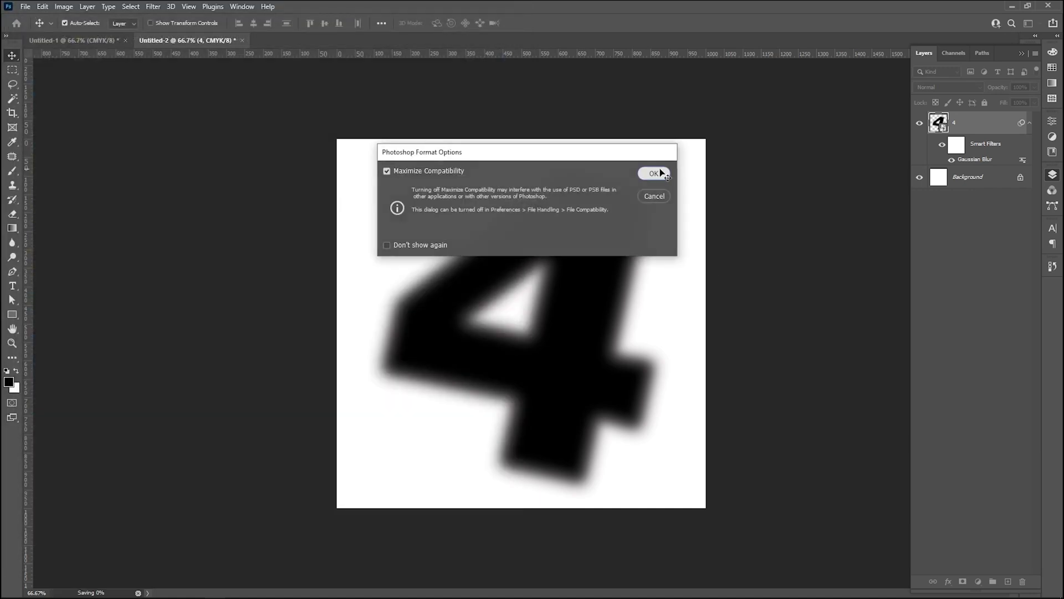
{"action": "left_click", "coordinate": [658, 171]}
Step: Set up a Displace filter on the Vector Smart Object in Untitled-1: horizontal and vertical scale 80, Tile, and Wrap Around
{"action": "left_click", "coordinate": [97, 45]}
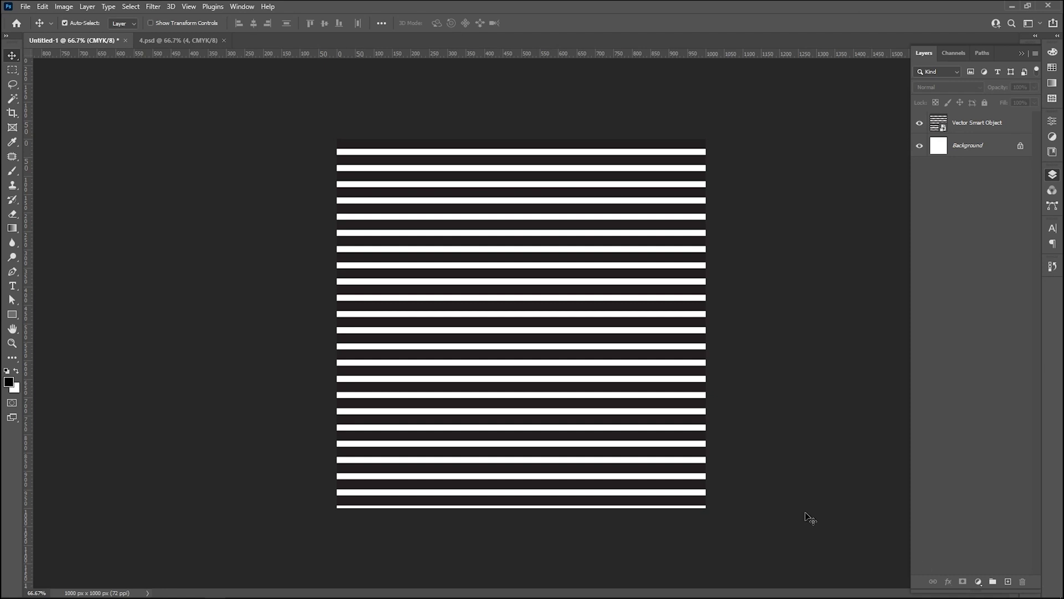
{"action": "left_click", "coordinate": [151, 7]}
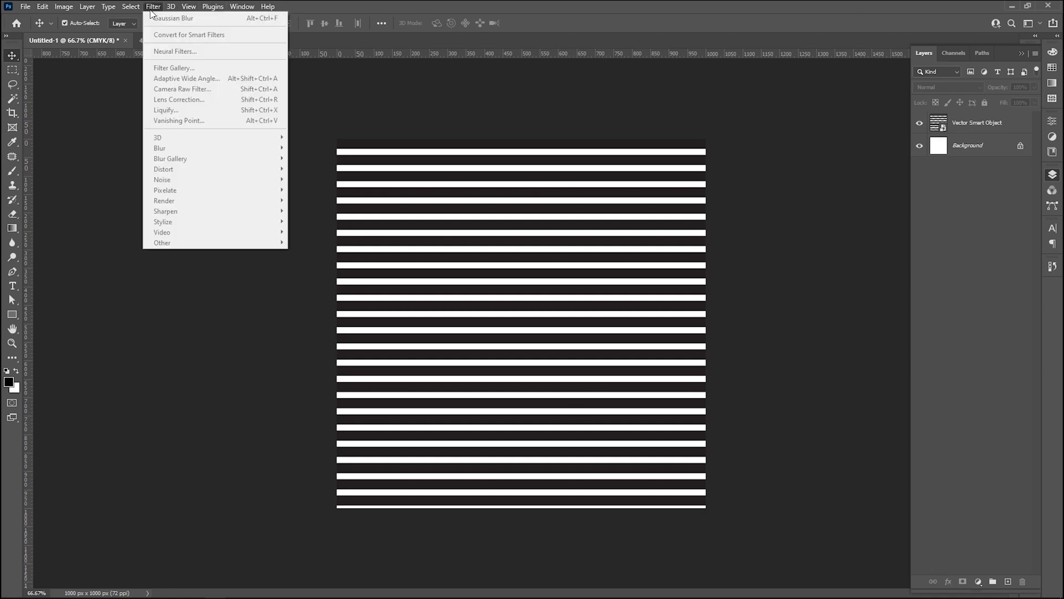
{"action": "left_click", "coordinate": [452, 191]}
{"action": "left_click", "coordinate": [974, 129]}
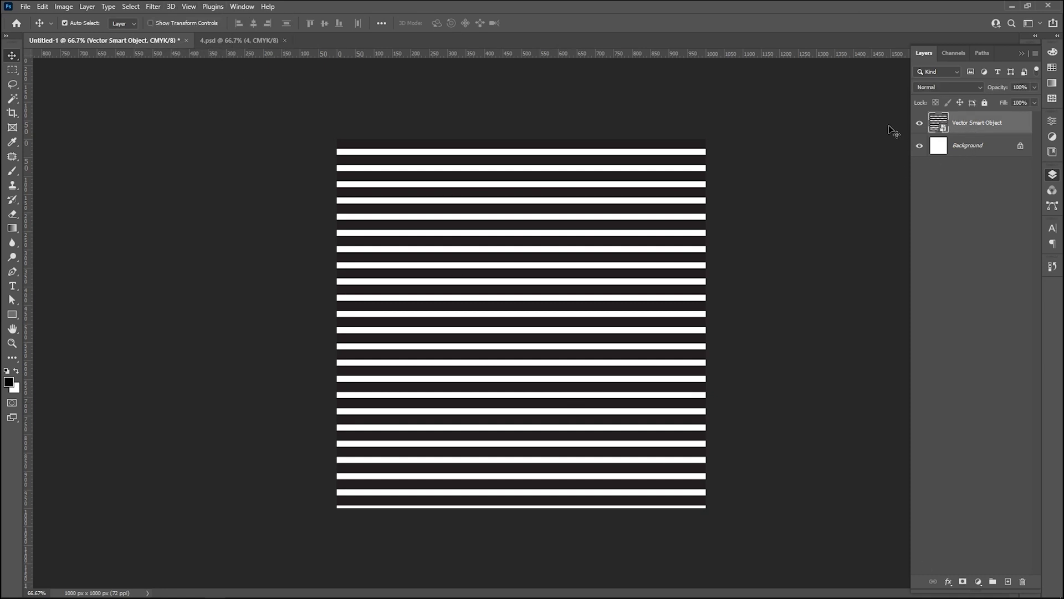
{"action": "left_click", "coordinate": [152, 8]}
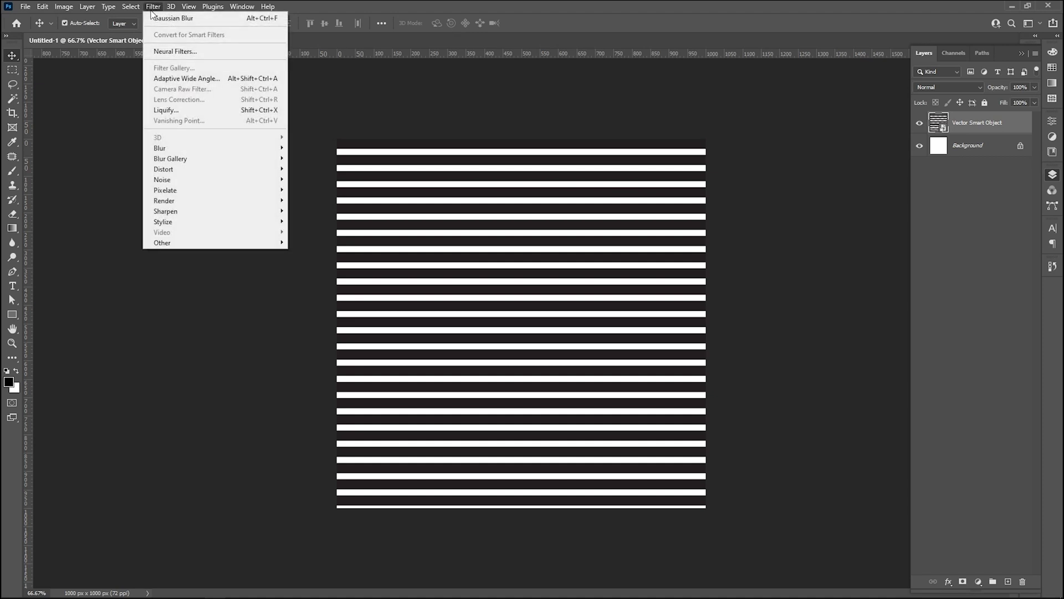
{"action": "mouse_move", "coordinate": [181, 169]}
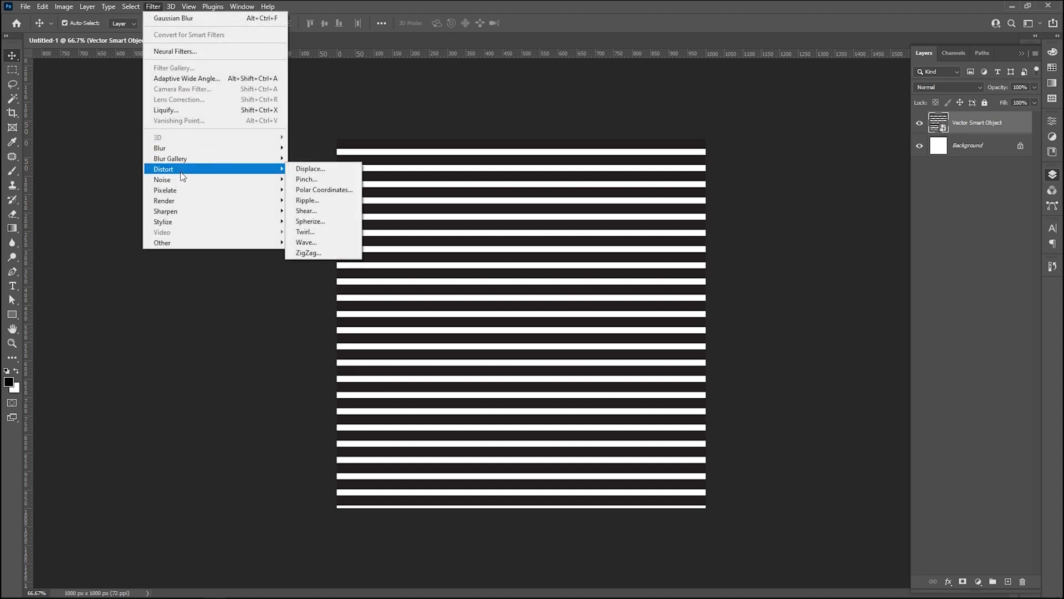
{"action": "left_click", "coordinate": [308, 169]}
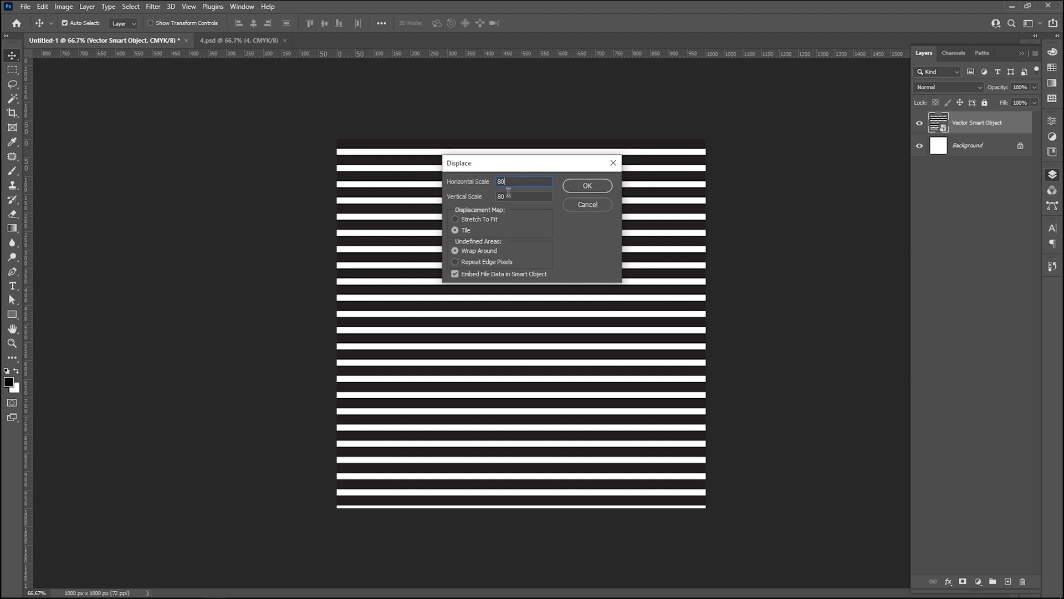
{"action": "left_click", "coordinate": [455, 230]}
{"action": "left_click", "coordinate": [455, 251]}
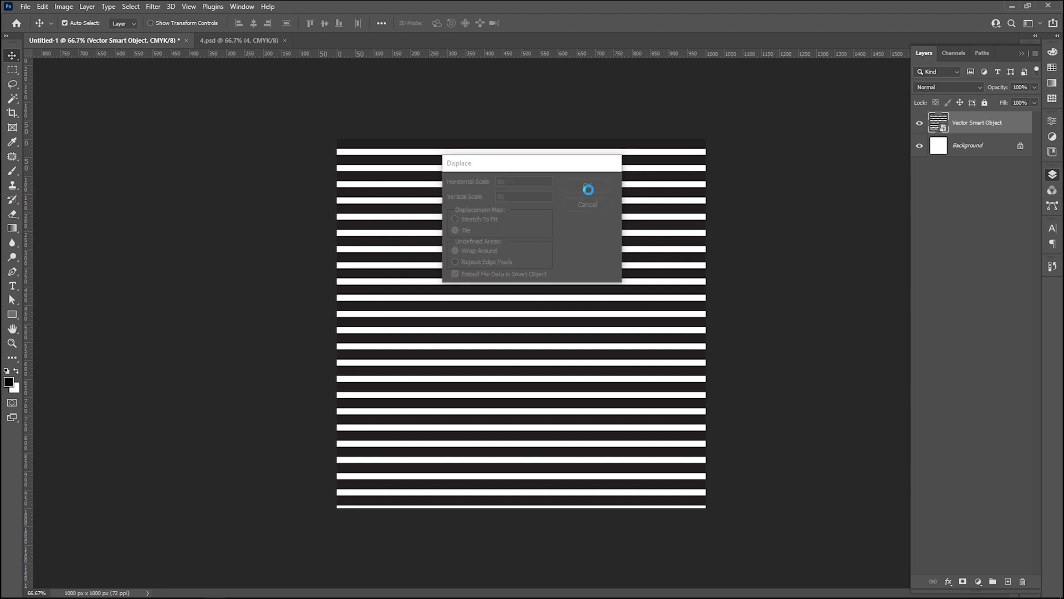
Step: Apply the Displace filter to the stripes with 4.psd as the displacement map
{"action": "left_click", "coordinate": [587, 189]}
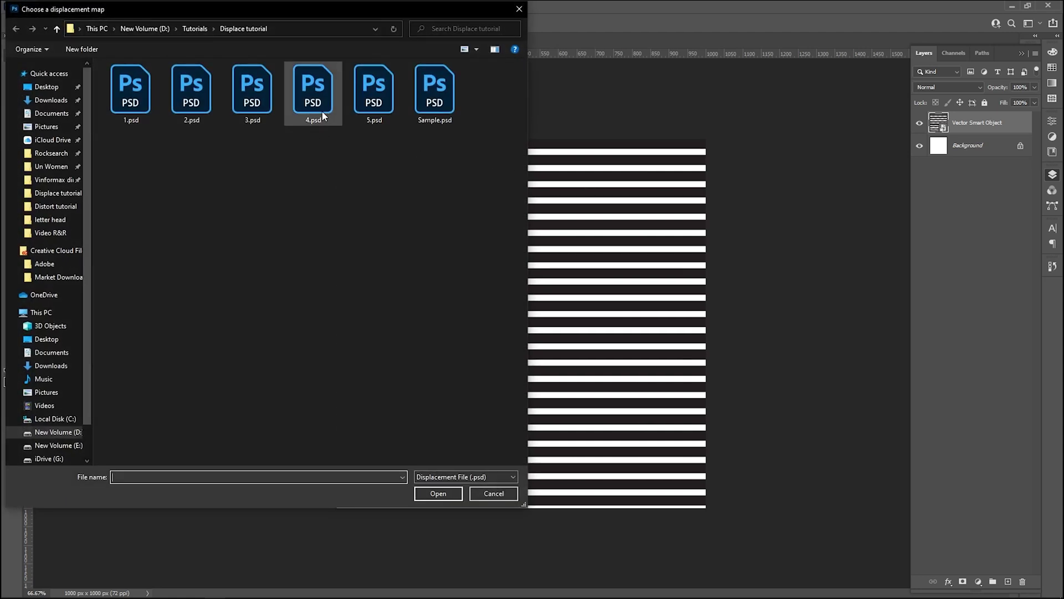
{"action": "left_click", "coordinate": [313, 99]}
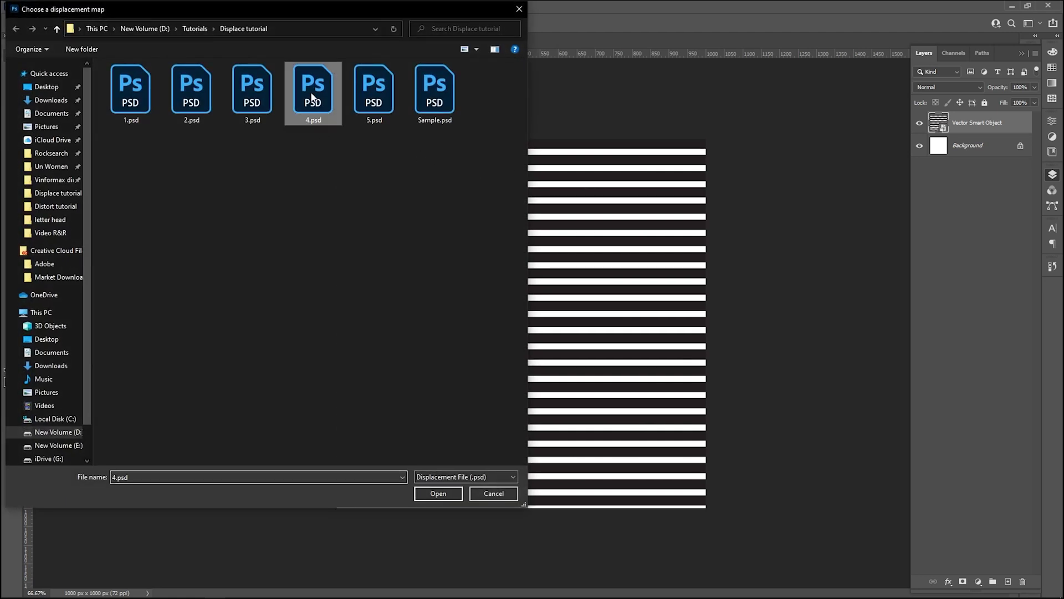
{"action": "left_click", "coordinate": [431, 491]}
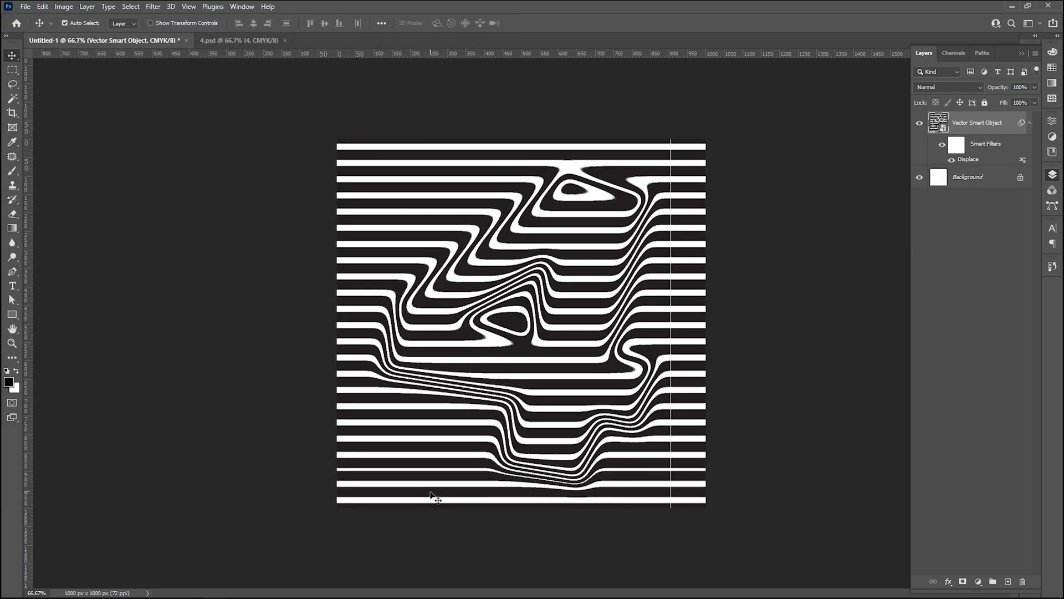
Step: Examine the blending options of the Displace smart filter and close them without changes
{"action": "double_click", "coordinate": [1023, 160]}
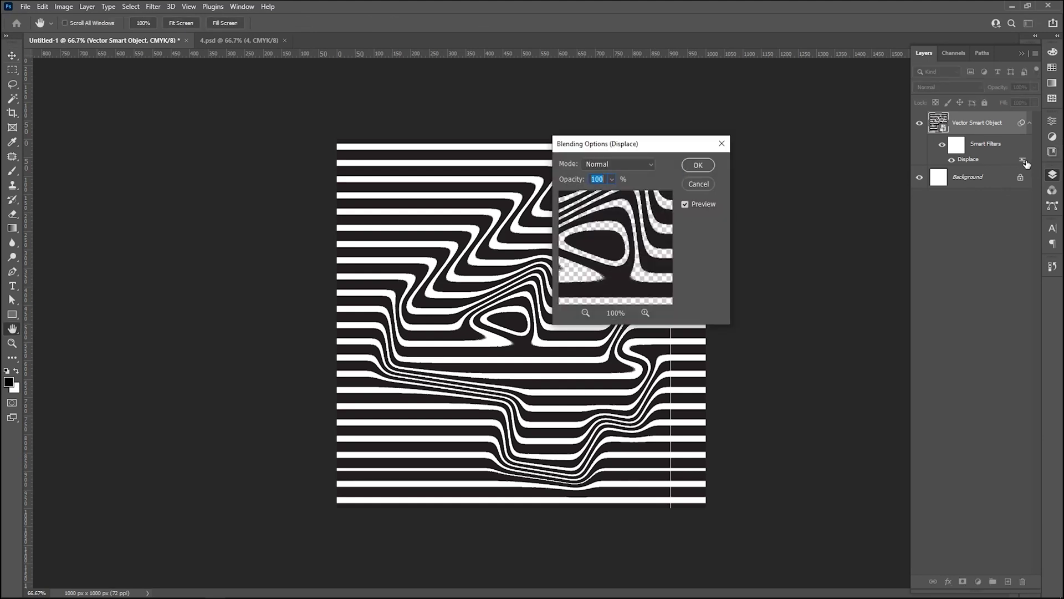
{"action": "left_click_drag", "start_coordinate": [621, 151], "coordinate": [749, 165]}
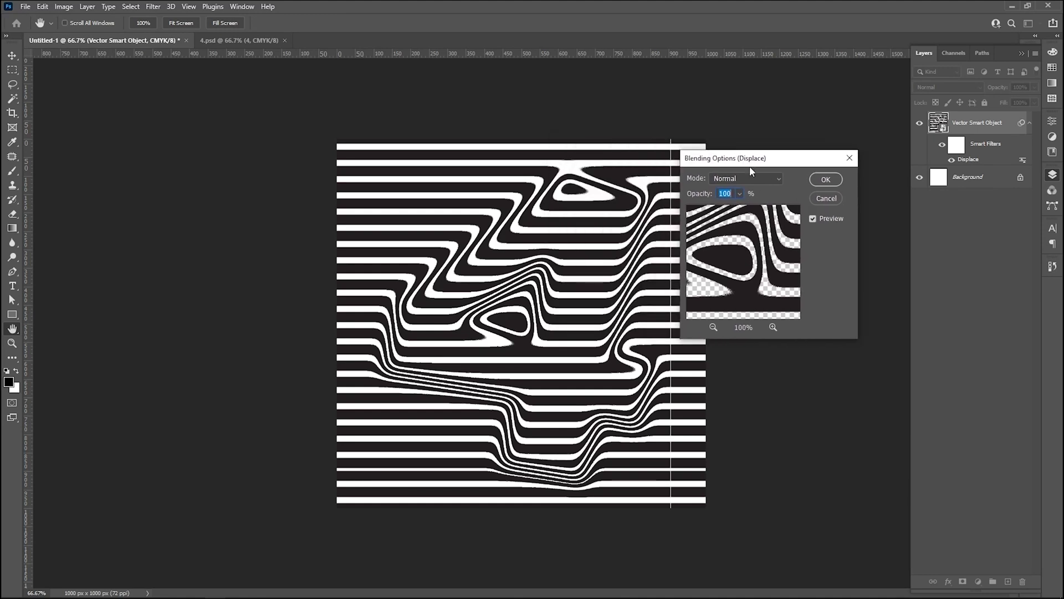
{"action": "left_click", "coordinate": [823, 179]}
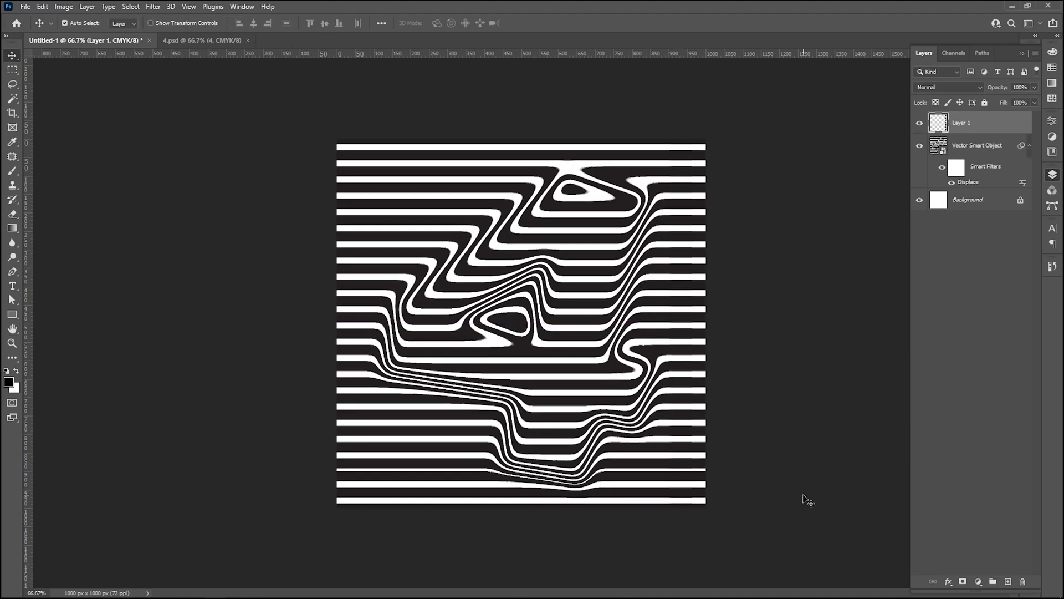
Step: Add an empty layer above the distorted stripes, and look briefly at the 4.psd document before returning
{"action": "key", "text": "ctrl+shift+alt+n"}
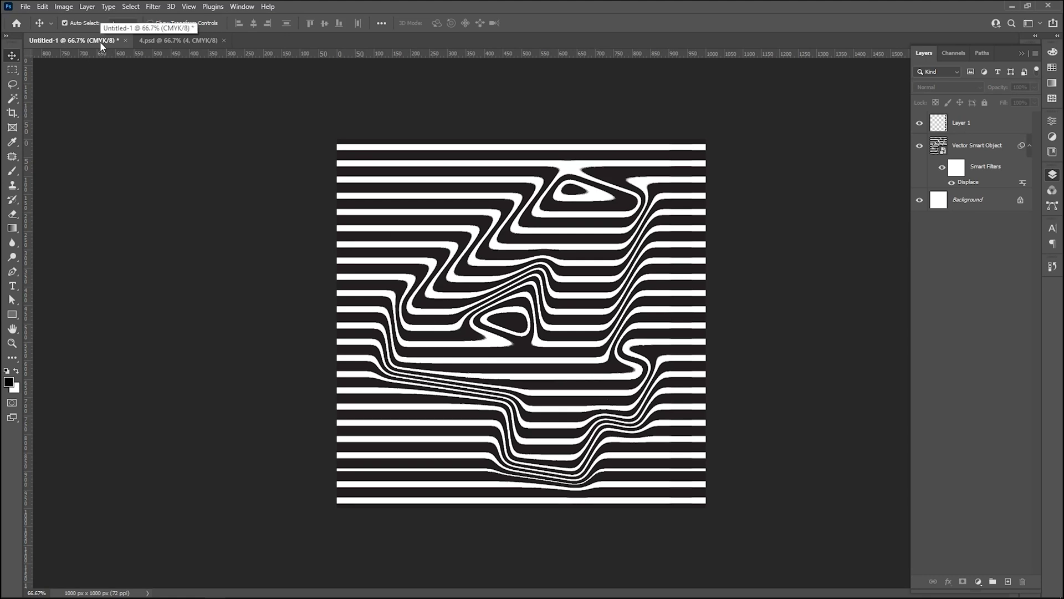
{"action": "left_click", "coordinate": [188, 41]}
{"action": "left_click", "coordinate": [77, 39]}
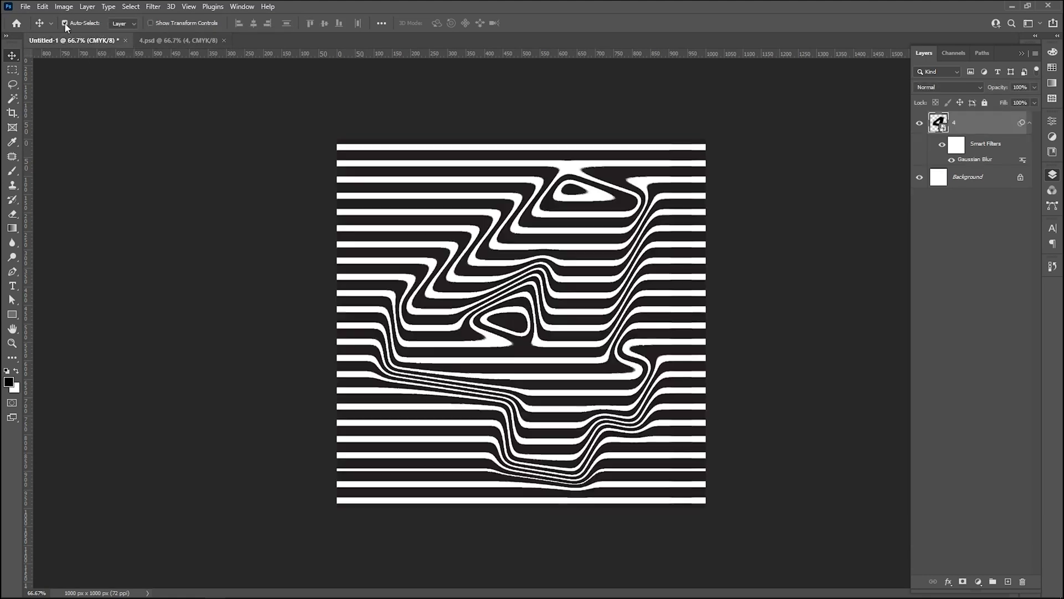
Step: Open Sample.psd from the Displace tutorial folder to view its striped number artboards
{"action": "left_click", "coordinate": [25, 6]}
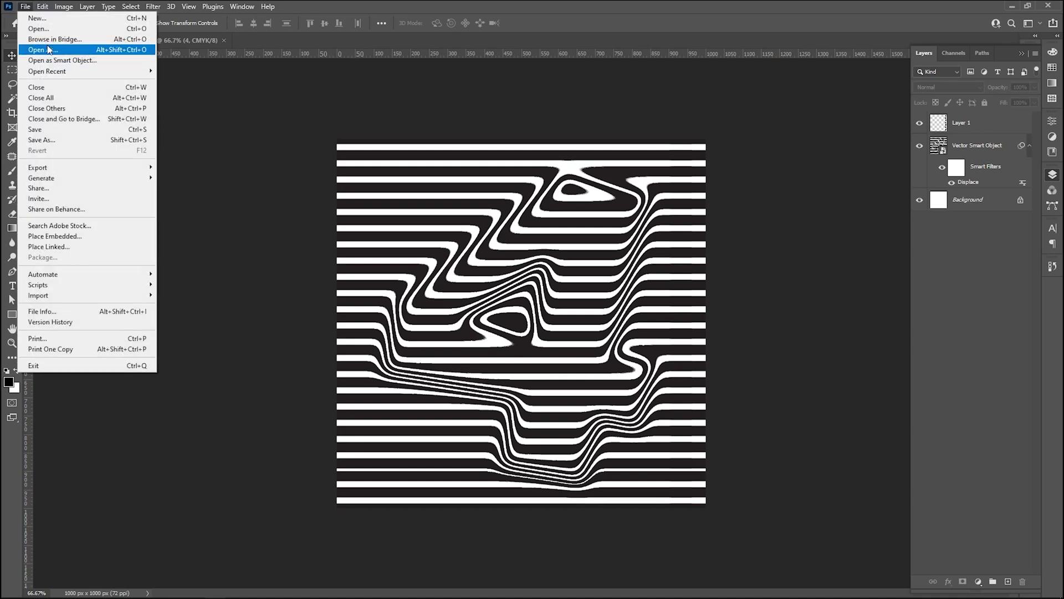
{"action": "left_click", "coordinate": [44, 28]}
{"action": "left_click", "coordinate": [410, 90]}
{"action": "left_click", "coordinate": [440, 514]}
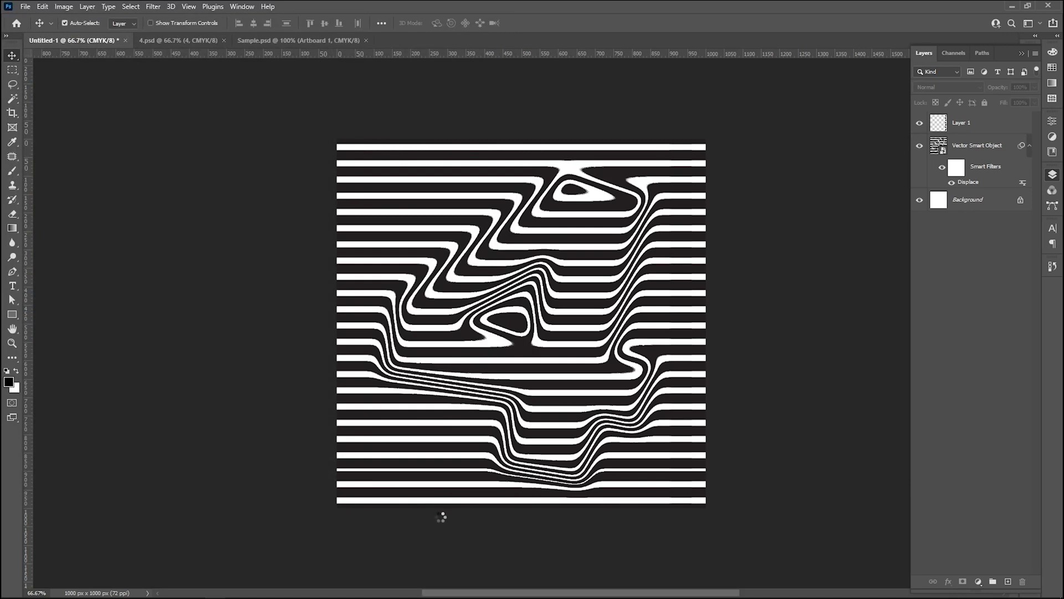
{"action": "scroll", "coordinate": [442, 515], "scroll_direction": "right", "scroll_amount": 4}
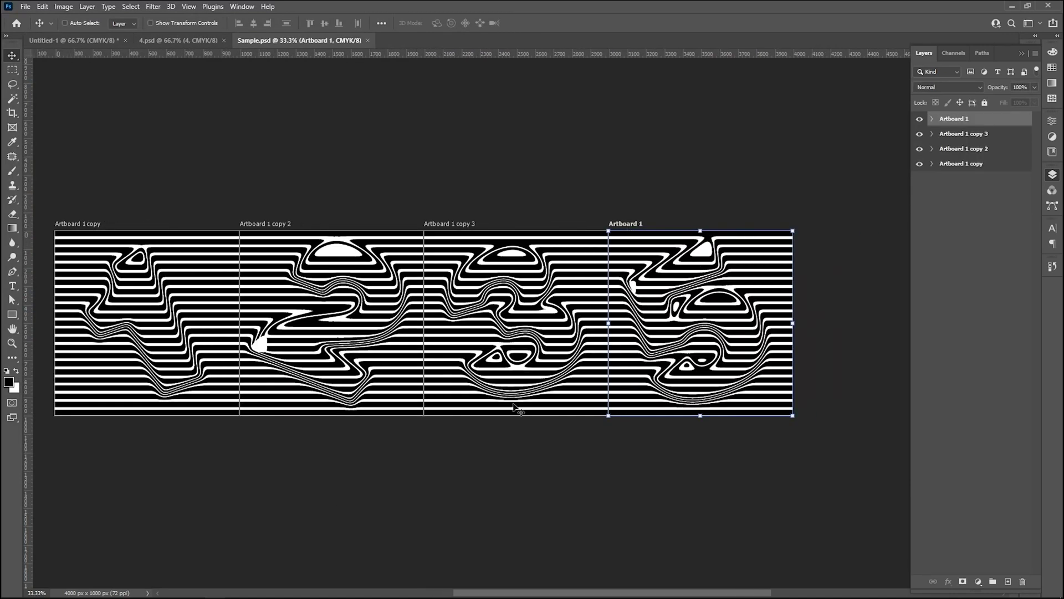
{"action": "scroll", "coordinate": [435, 535], "scroll_direction": "left", "scroll_amount": 2}
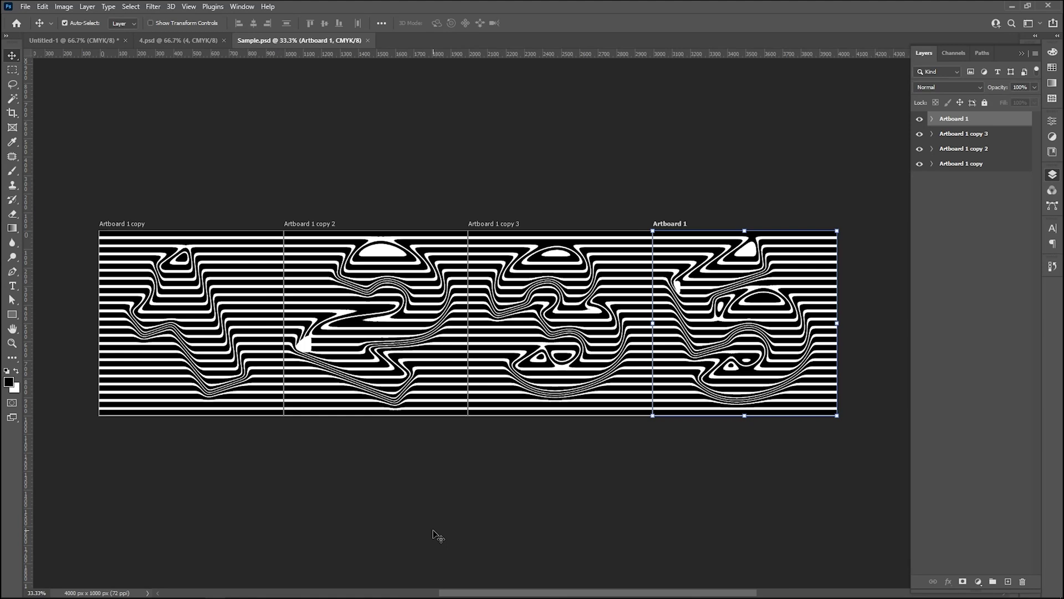